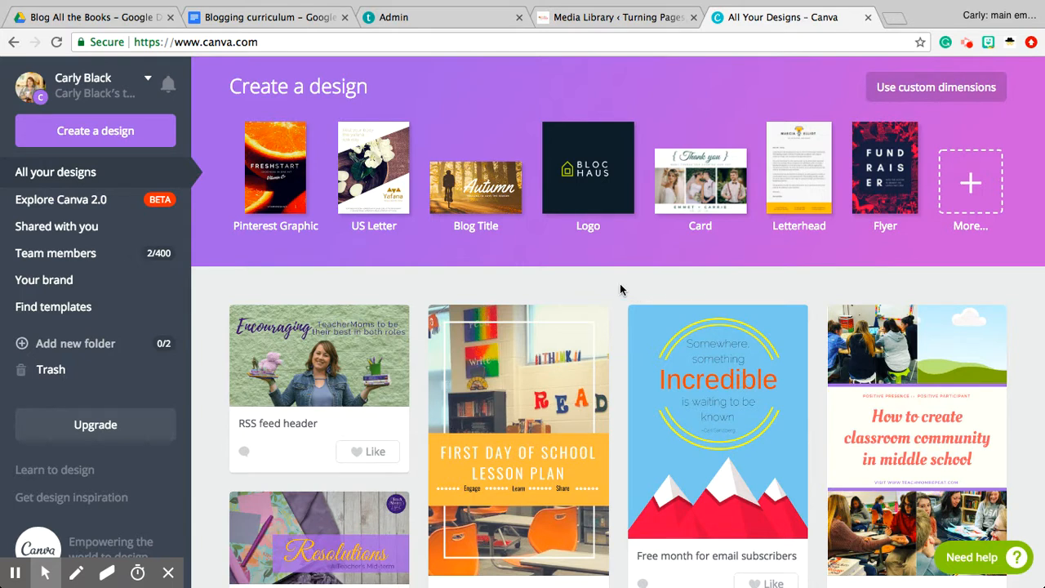
Open the Classroom Community design from the list of all designs
scroll(620, 289, down, 5)
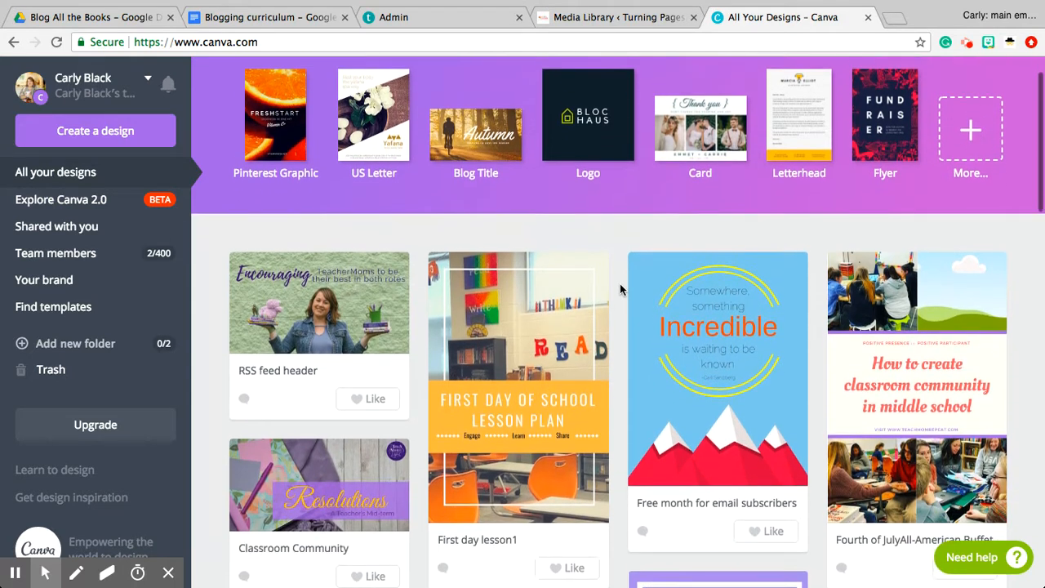
scroll(620, 289, down, 4)
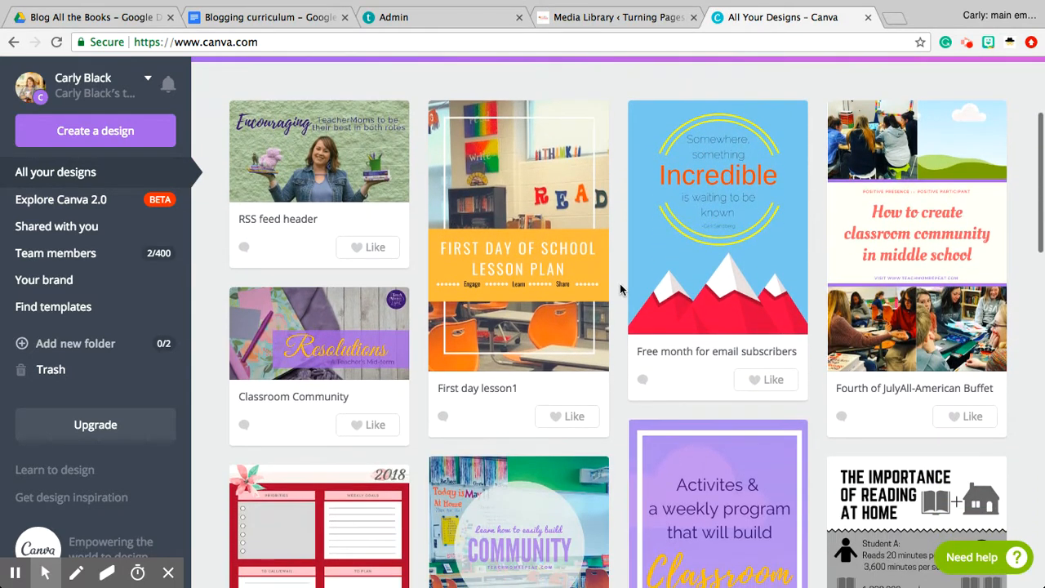
scroll(620, 286, down, 1)
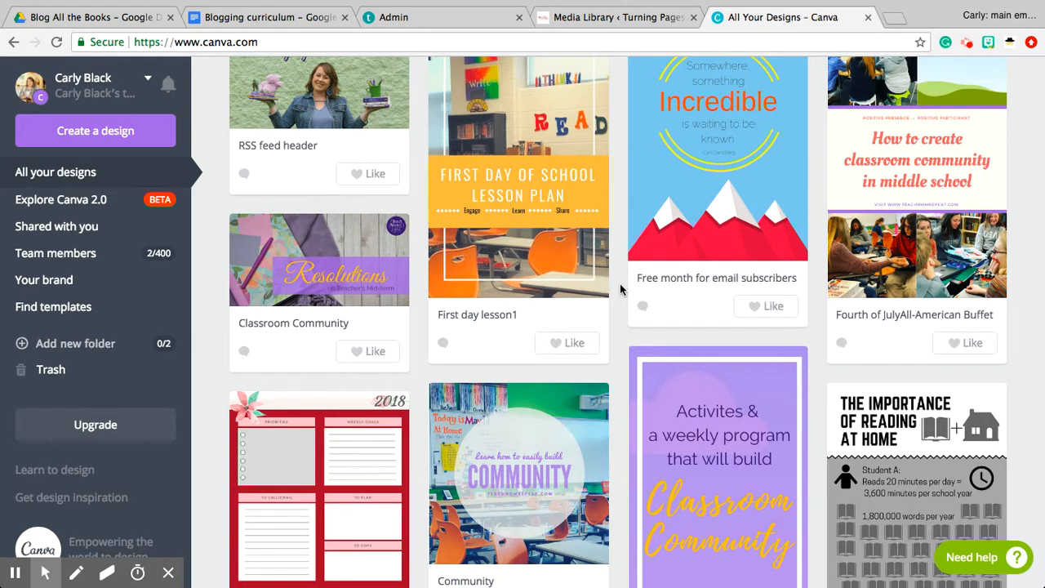
click(358, 278)
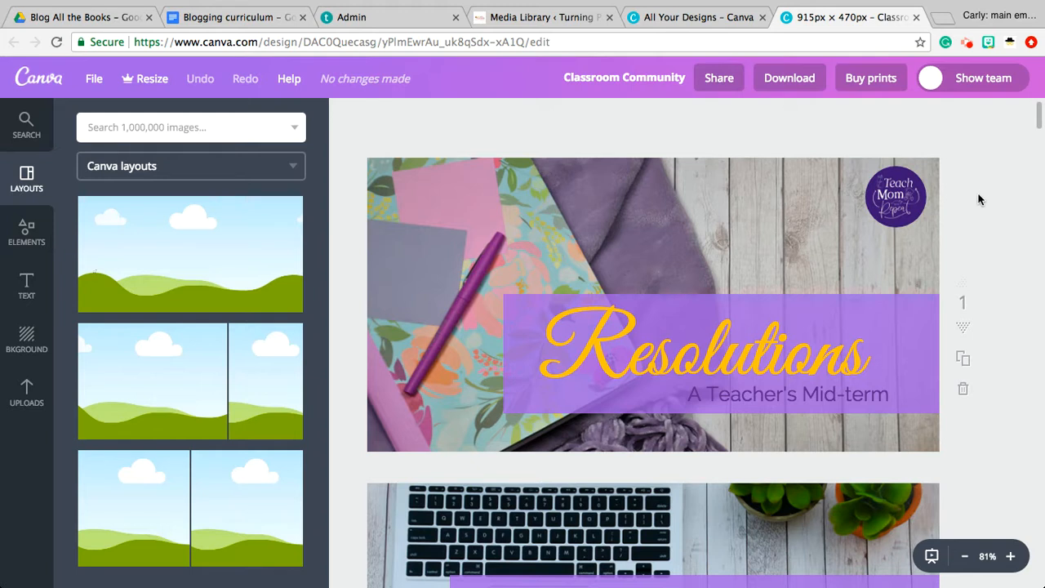
Return to the designs overview and show the full range of design types available for a new design
click(697, 22)
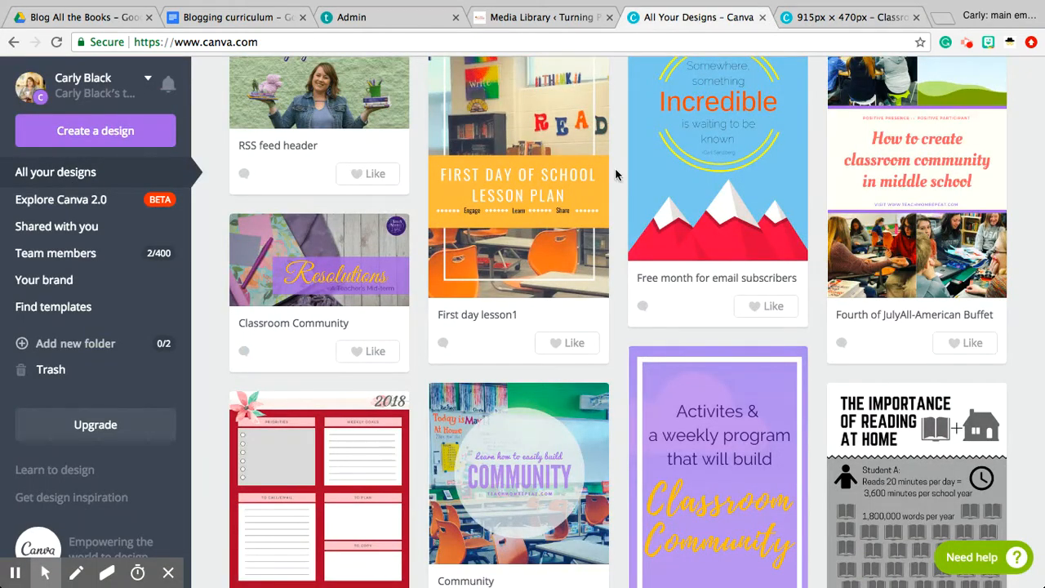
scroll(616, 168, up, 1)
scroll(615, 167, up, 3)
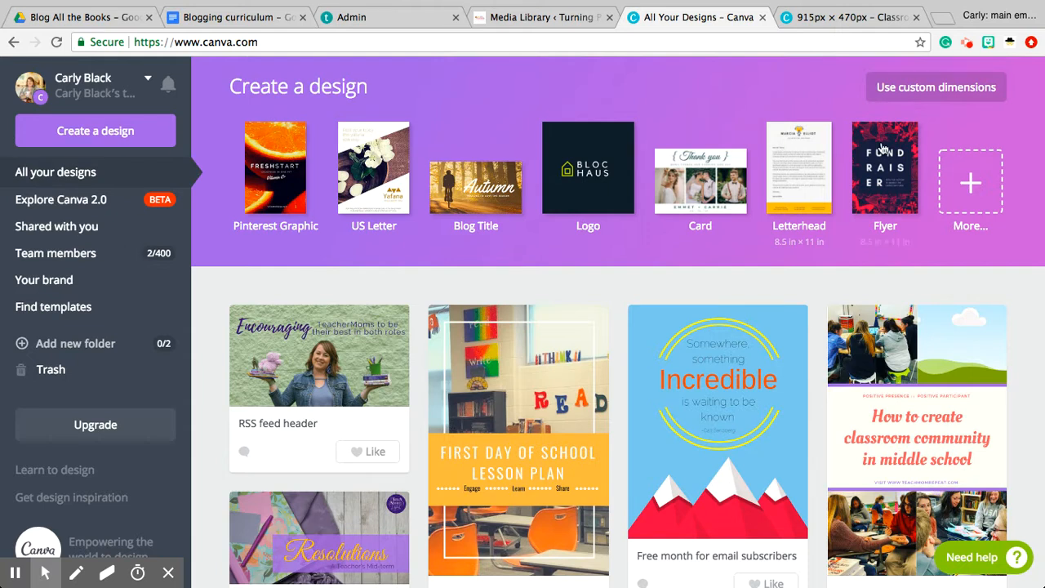
click(962, 187)
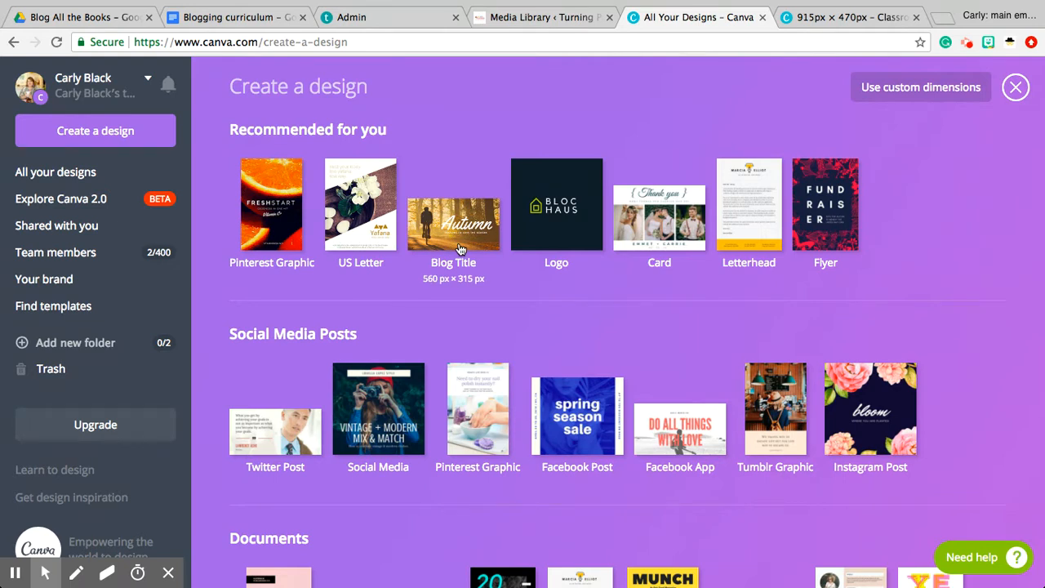
Search the template library for "blog" and look over the results
click(45, 308)
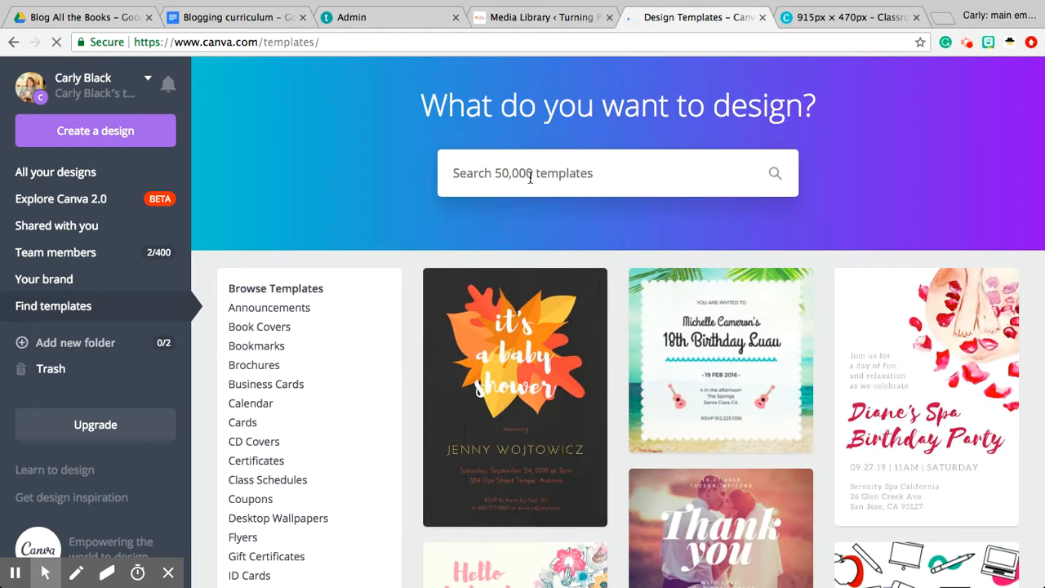
text(blog)
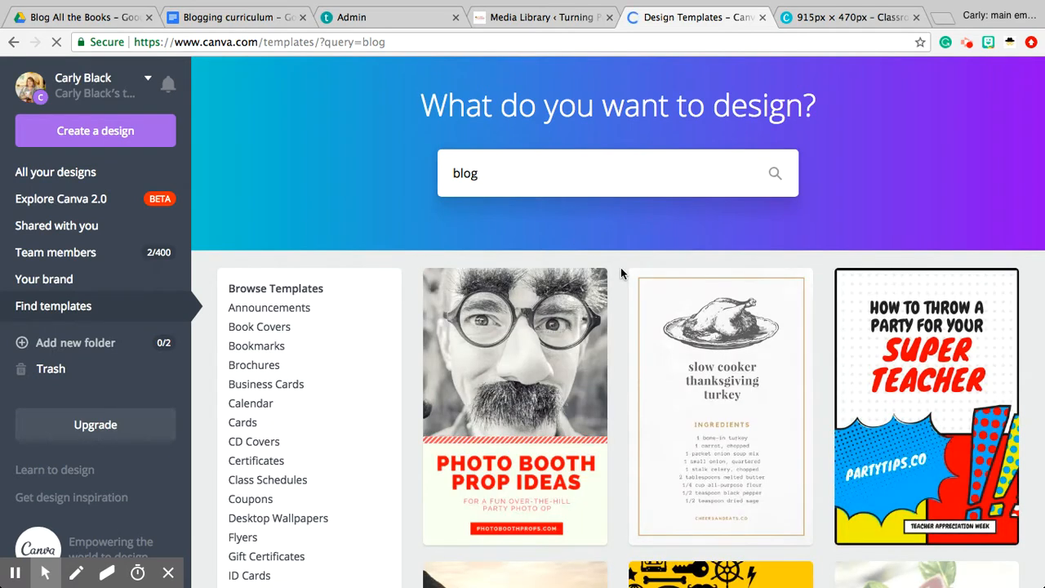
scroll(621, 268, down, 2)
scroll(620, 269, up, 1)
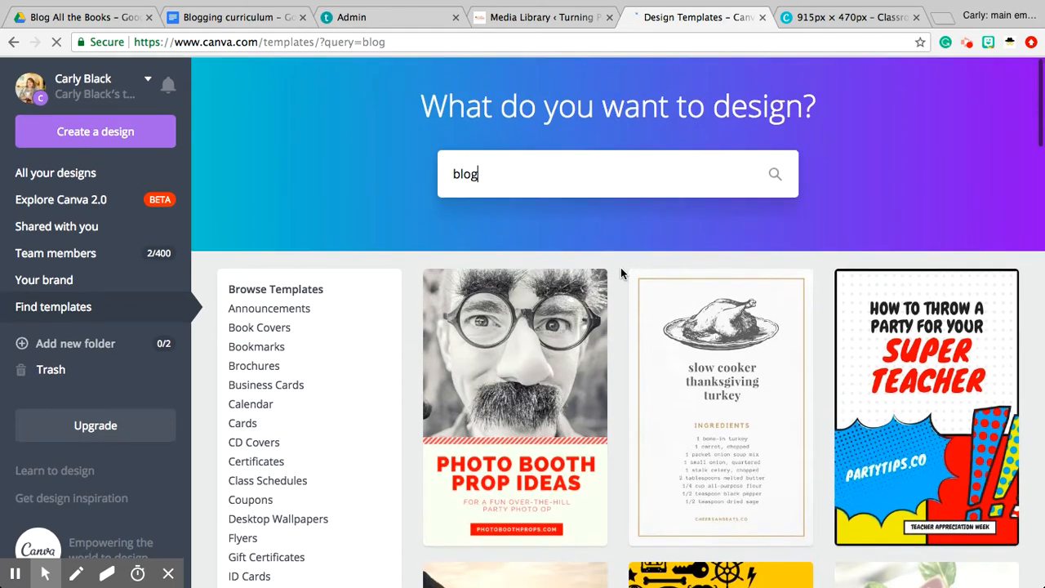
Choose the suggested Blog Banner templates and browse through them
click(610, 169)
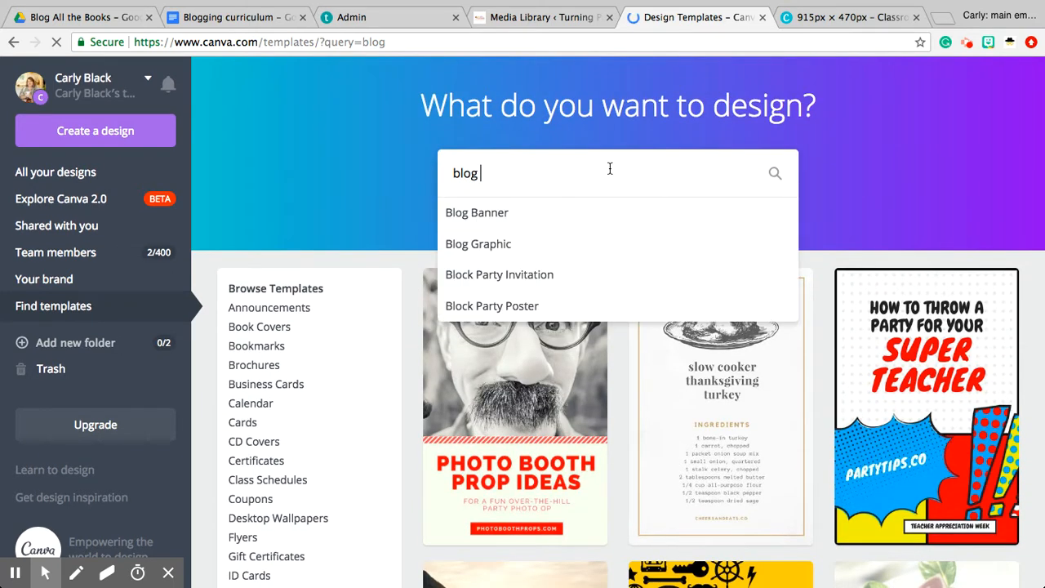
click(498, 213)
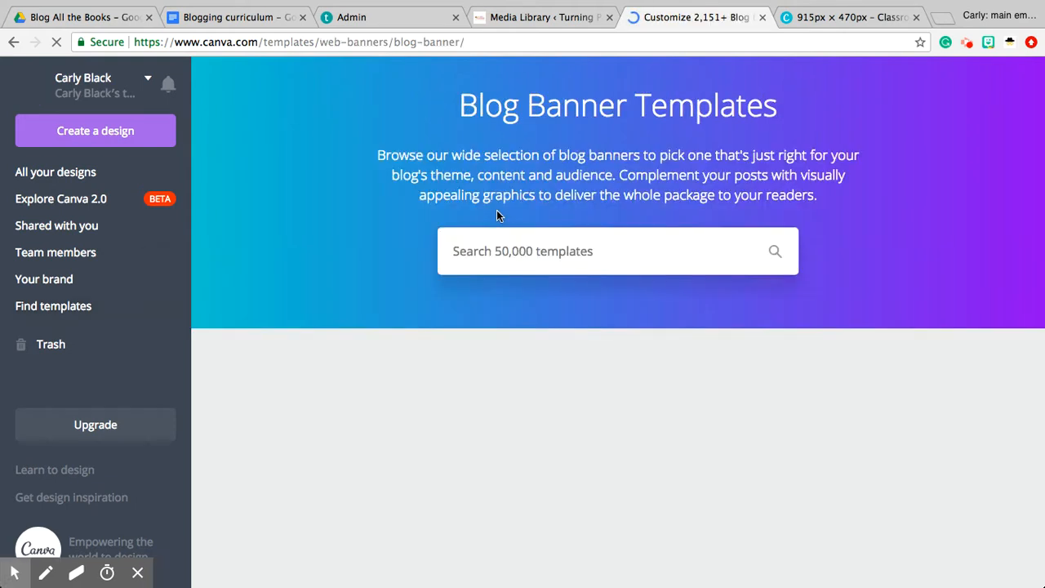
scroll(423, 280, down, 3)
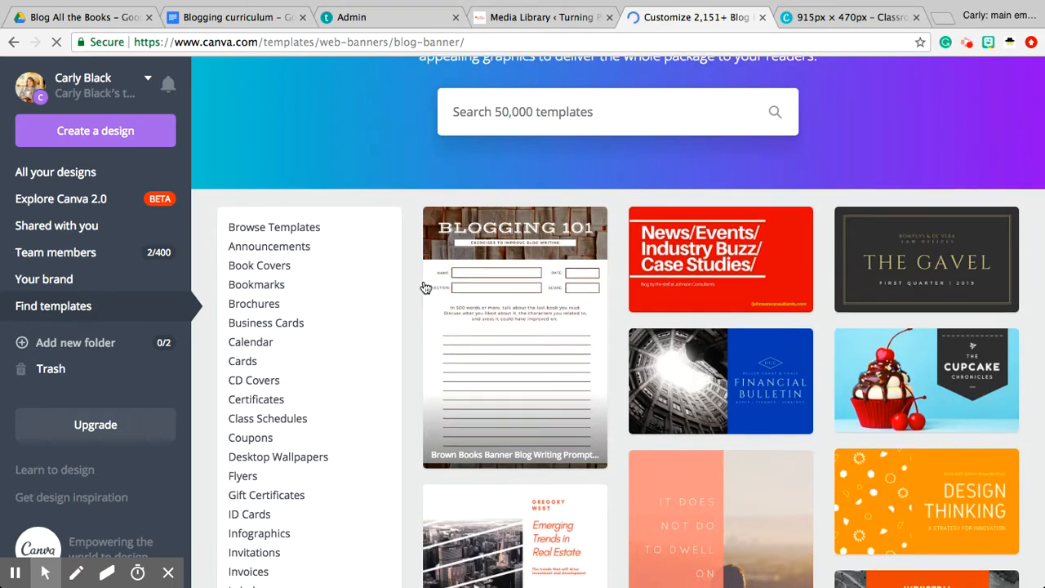
scroll(425, 286, down, 3)
scroll(425, 287, down, 3)
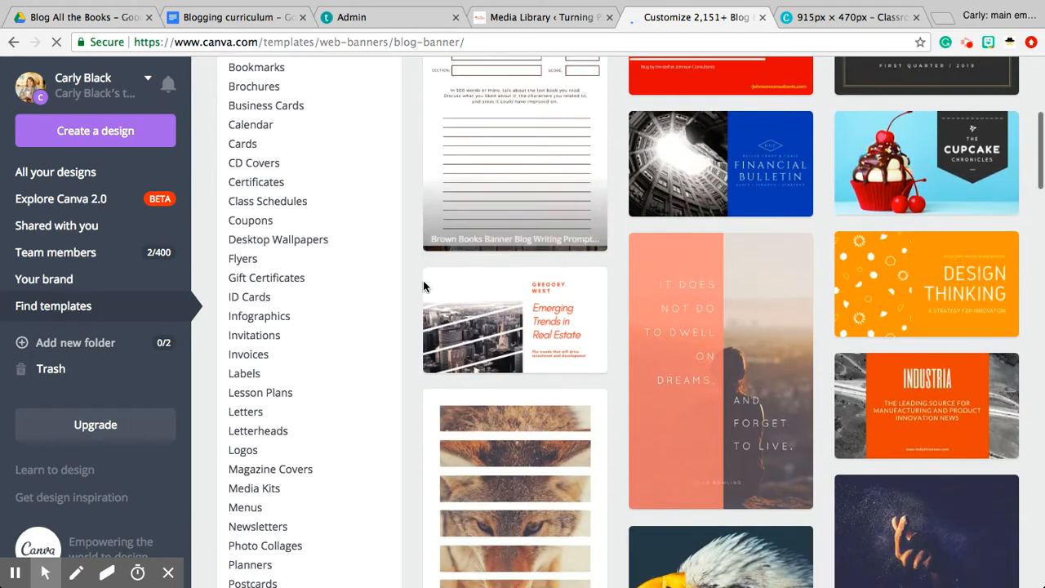
scroll(426, 287, up, 5)
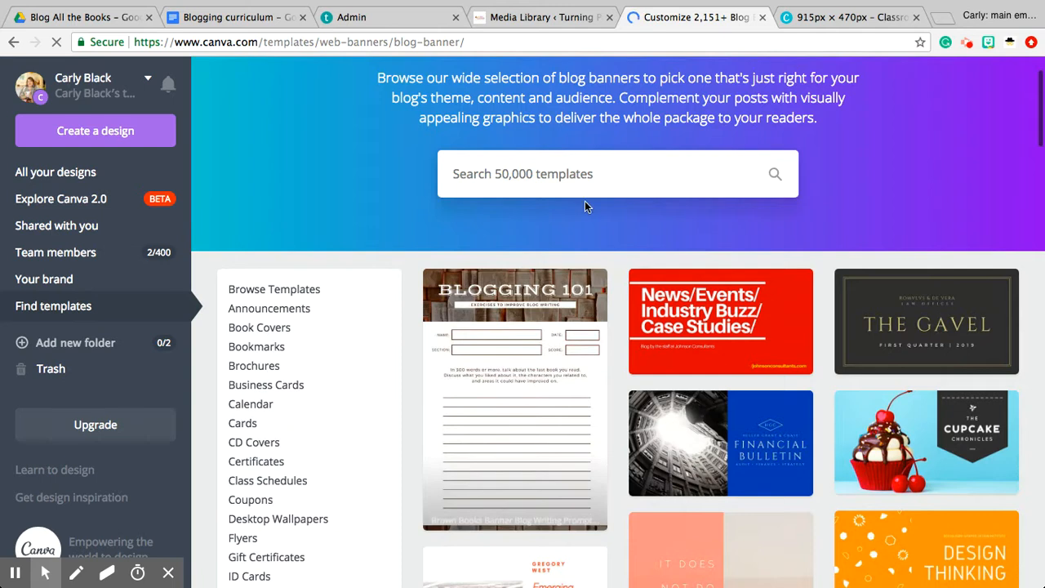
Search the templates for "blog graphic" using the Blog Graphic suggestion and browse the results
click(589, 173)
text(blog)
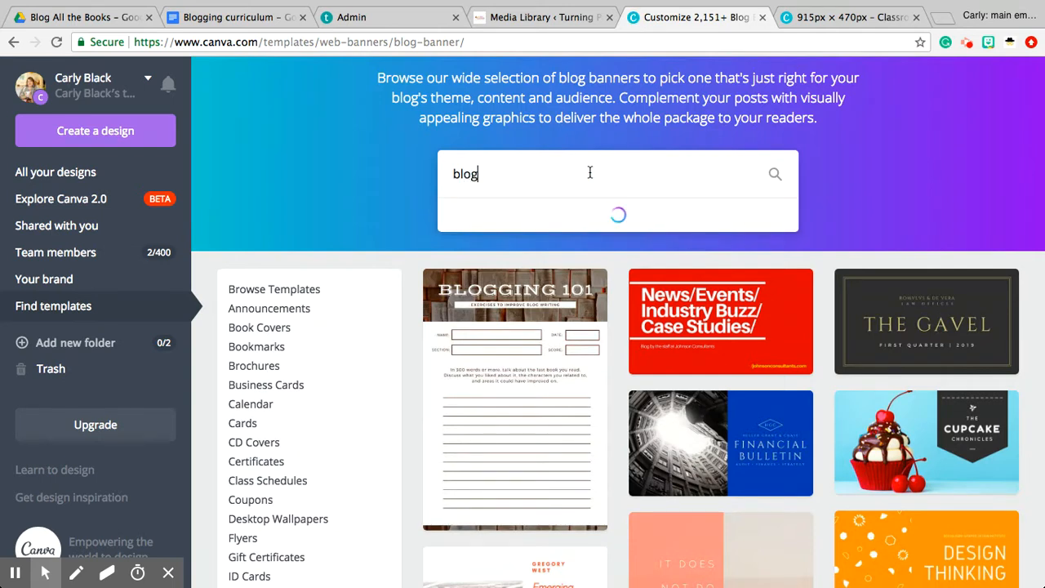
text( graphic)
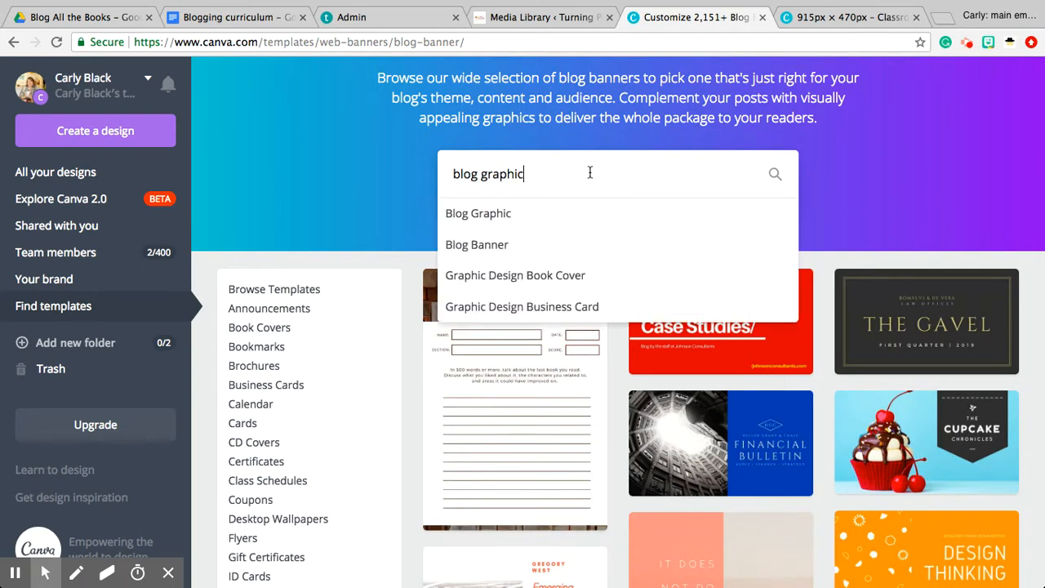
click(523, 218)
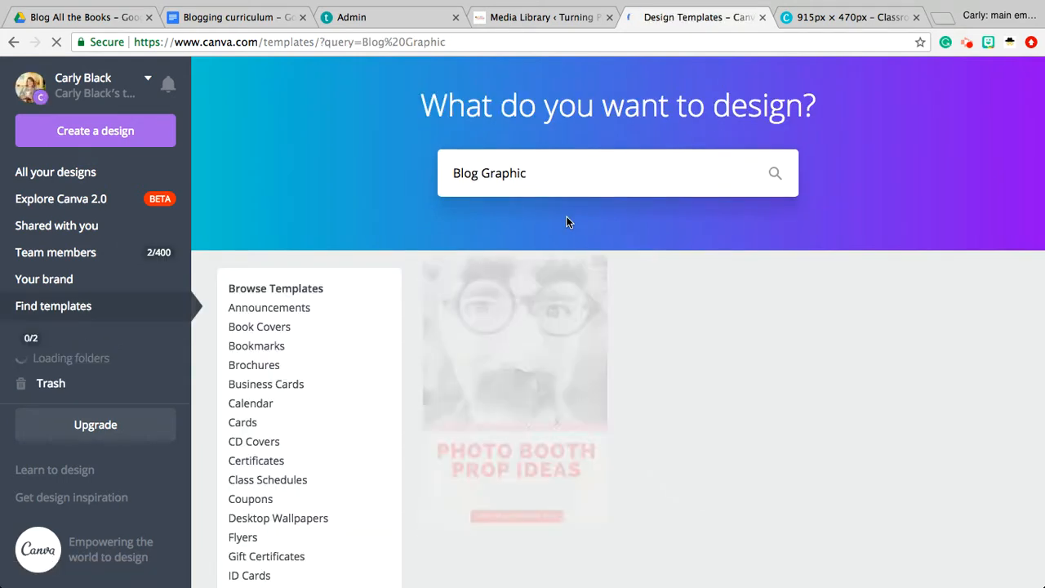
scroll(623, 264, down, 3)
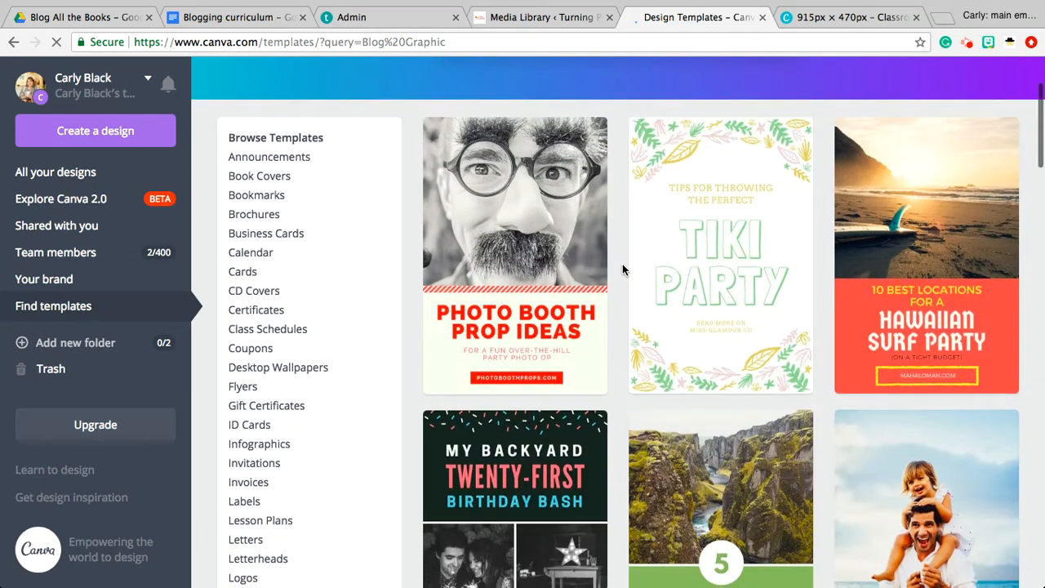
scroll(622, 265, down, 3)
scroll(623, 264, down, 3)
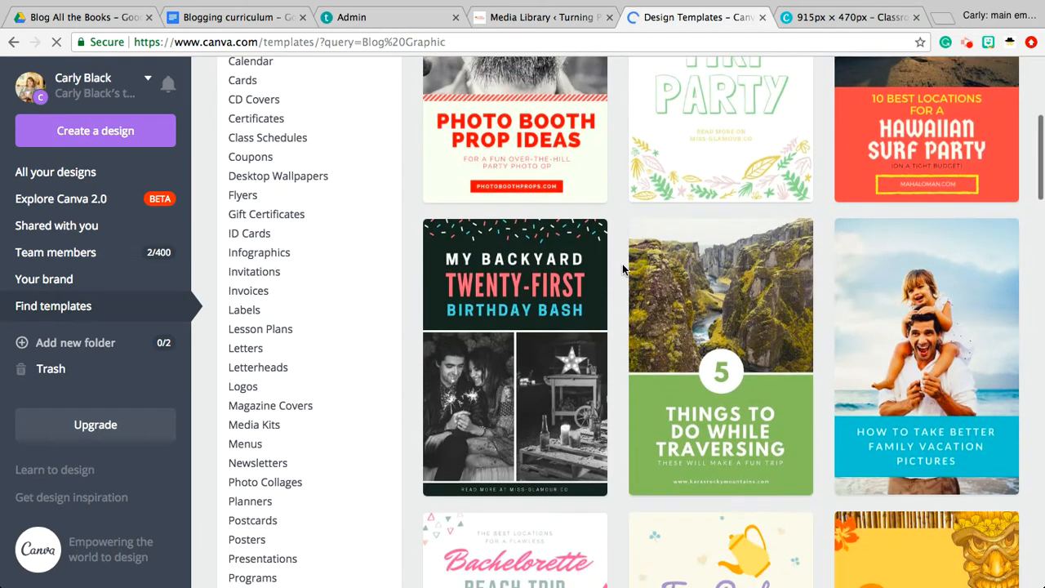
scroll(622, 263, up, 9)
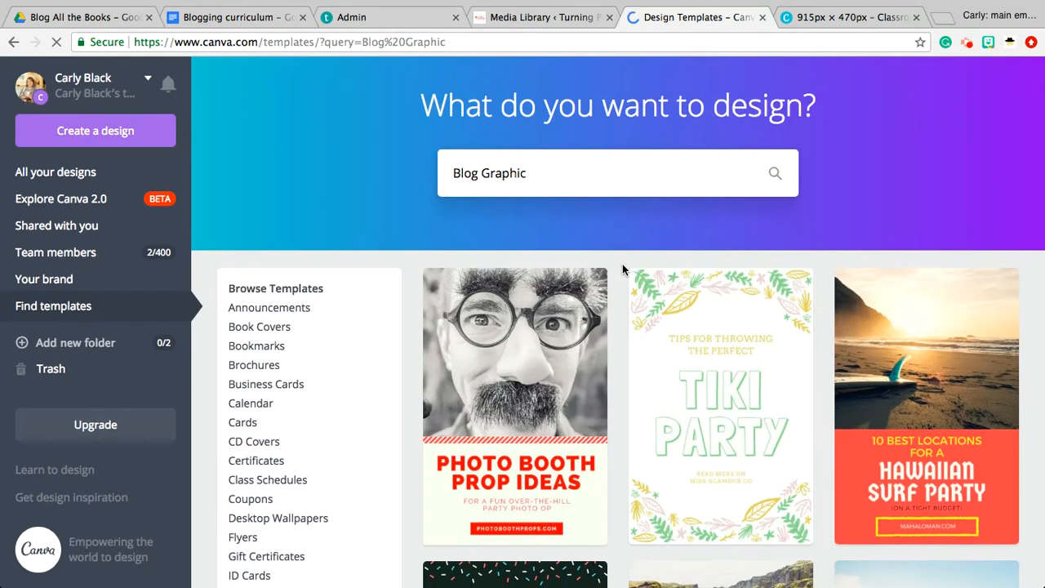
Change the template search to "Blog title" and look over the resulting templates
click(575, 168)
key(BackSpace)
key(BackSpace)
key(BackSpace)
key(BackSpace)
key(BackSpace)
key(BackSpace)
key(BackSpace)
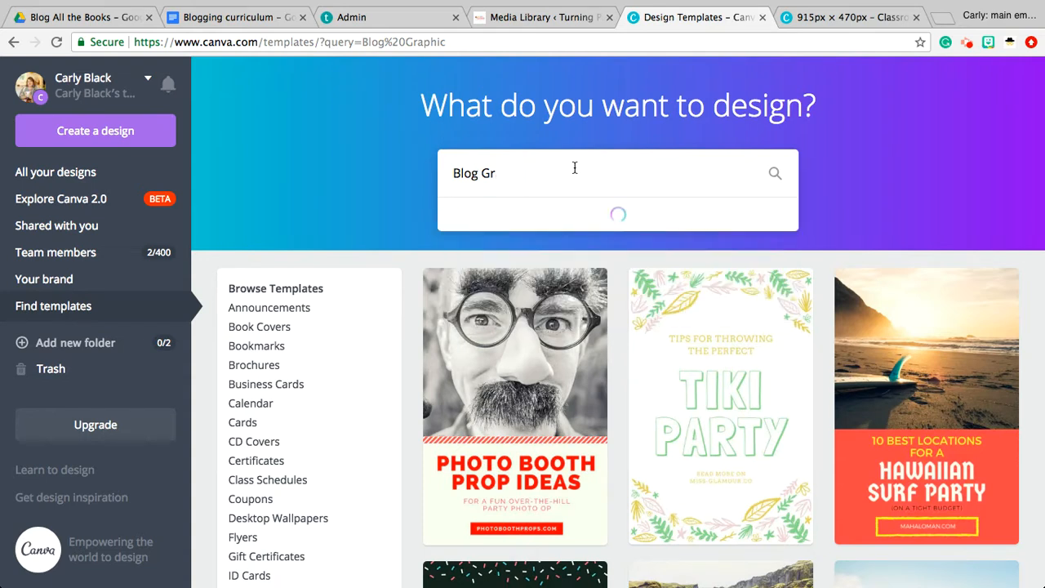
text(title)
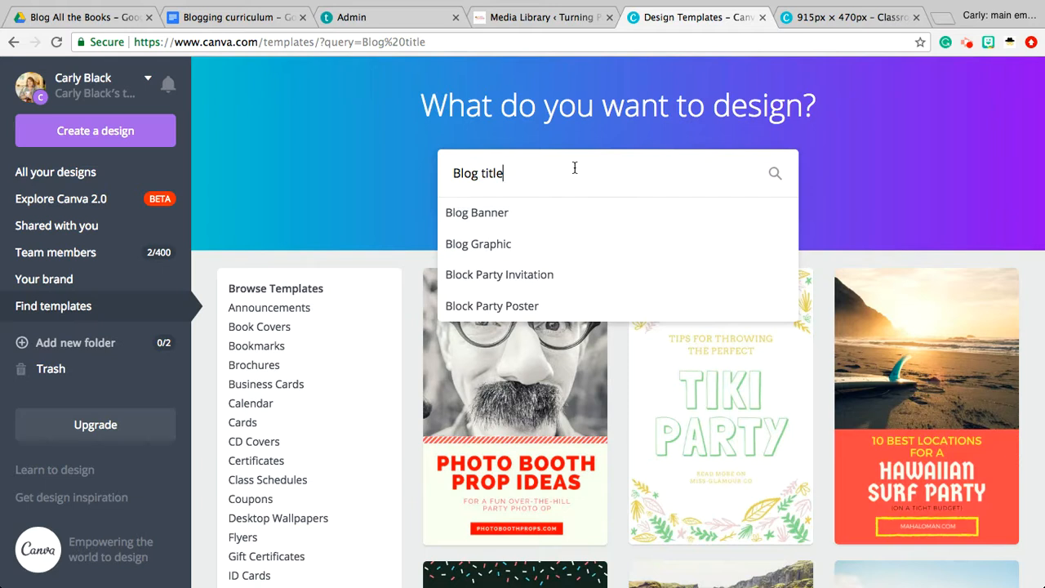
key(Return)
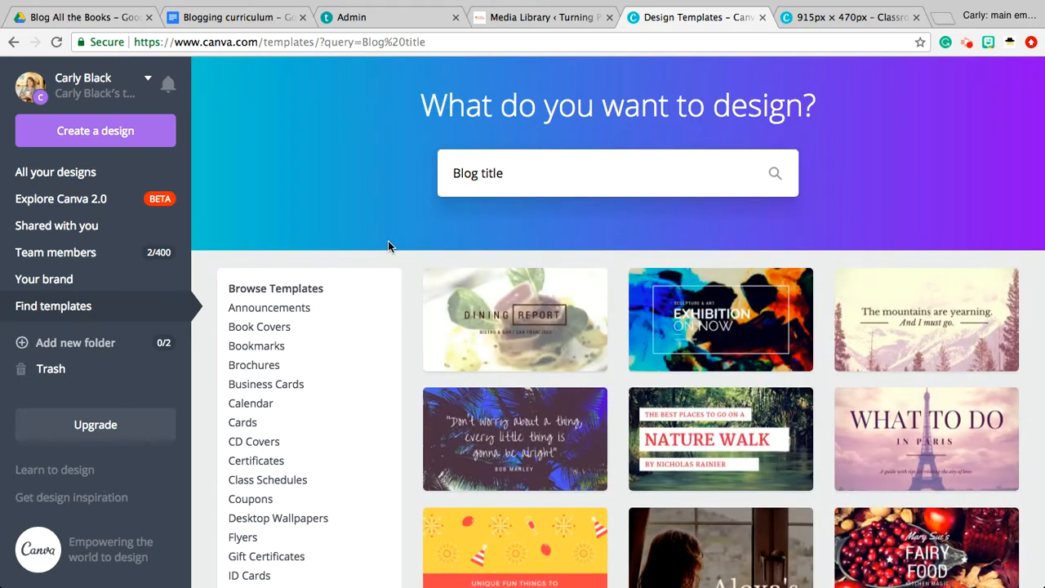
scroll(403, 246, down, 2)
scroll(402, 247, down, 2)
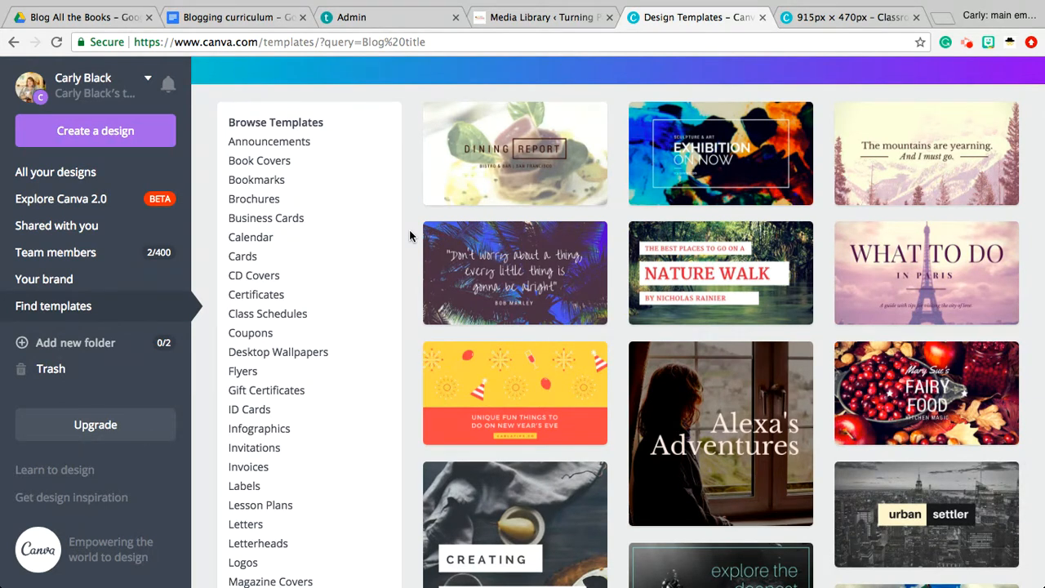
scroll(410, 230, up, 1)
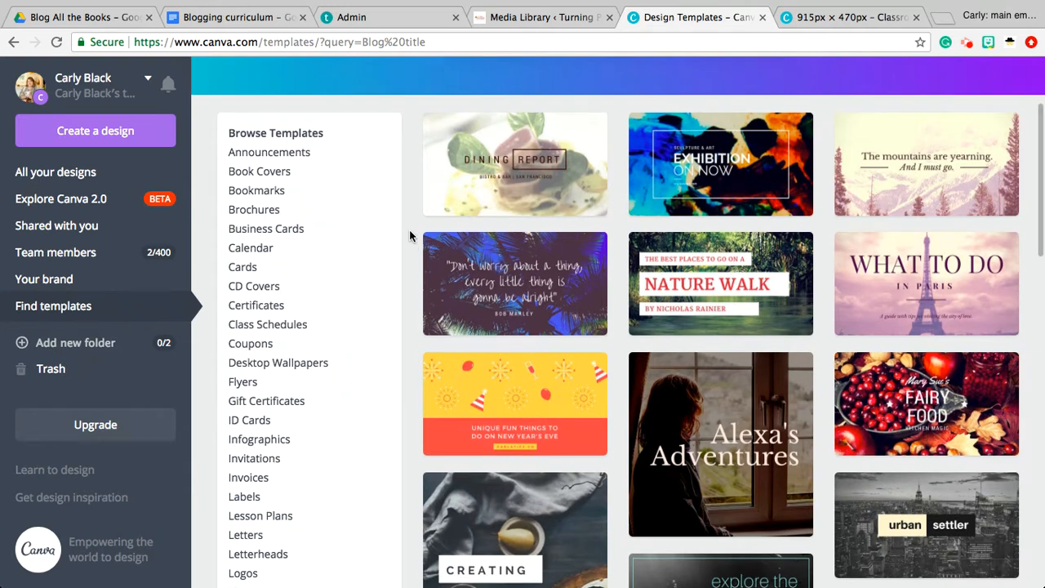
scroll(409, 230, up, 2)
Open the Social Graphics template category and browse its templates
scroll(409, 229, down, 4)
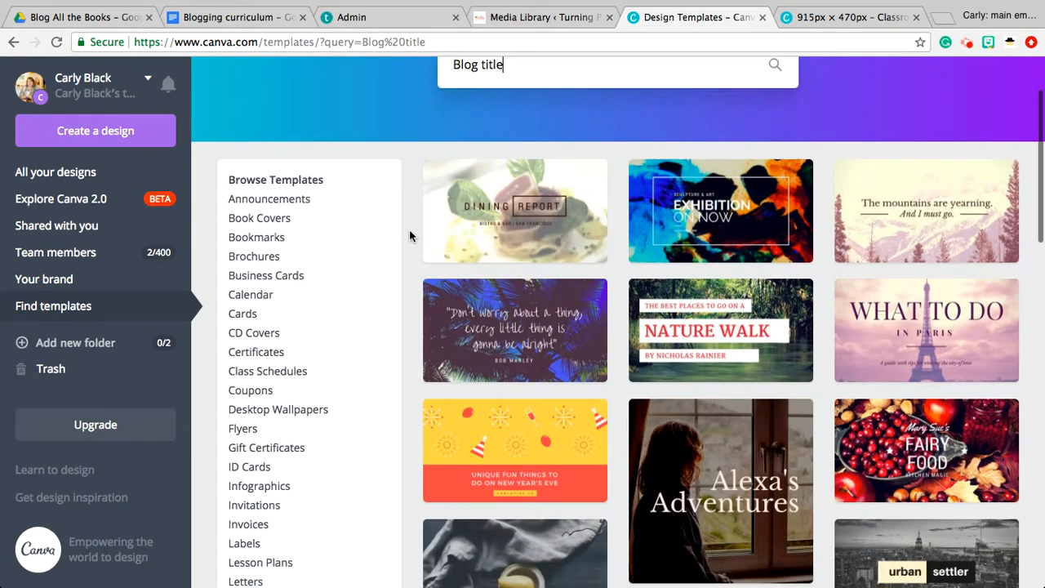
scroll(409, 235, down, 5)
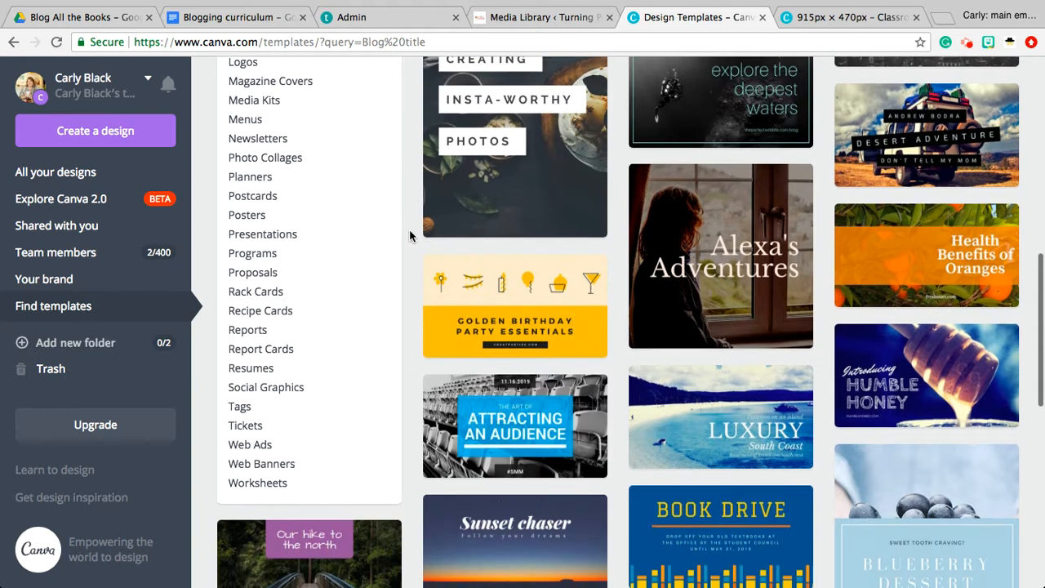
click(274, 387)
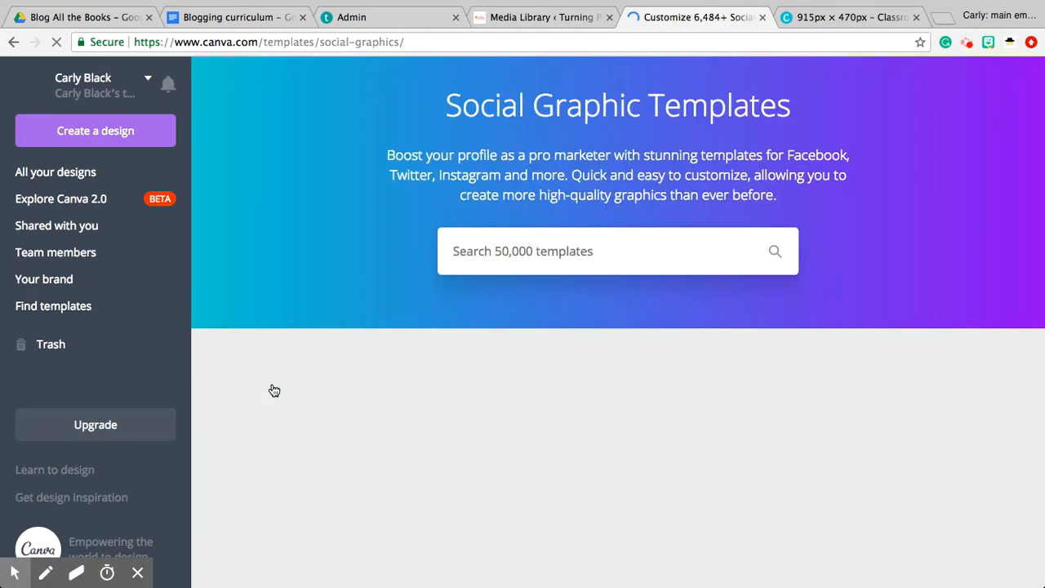
scroll(409, 308, down, 2)
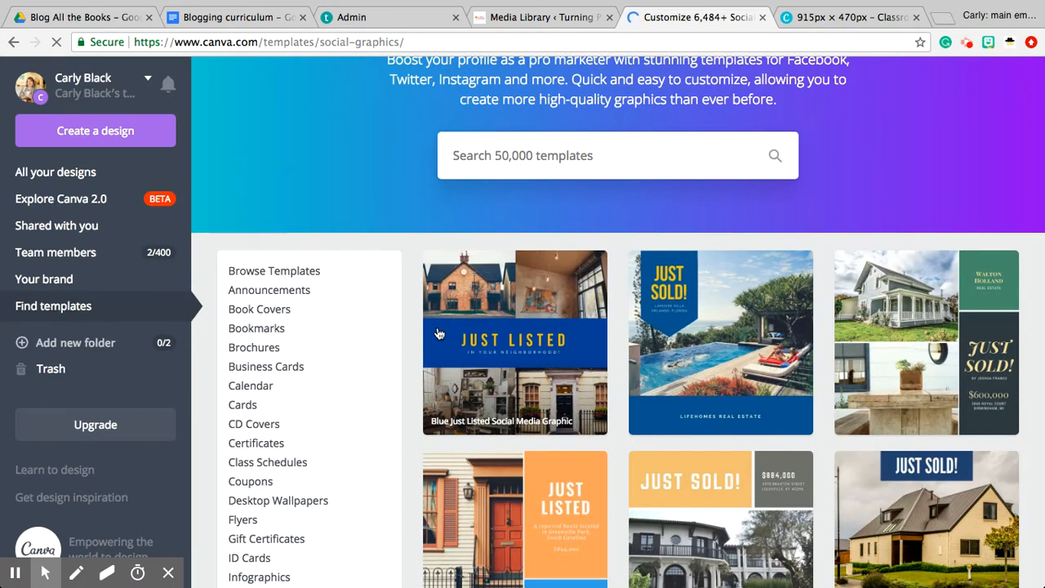
scroll(420, 218, down, 3)
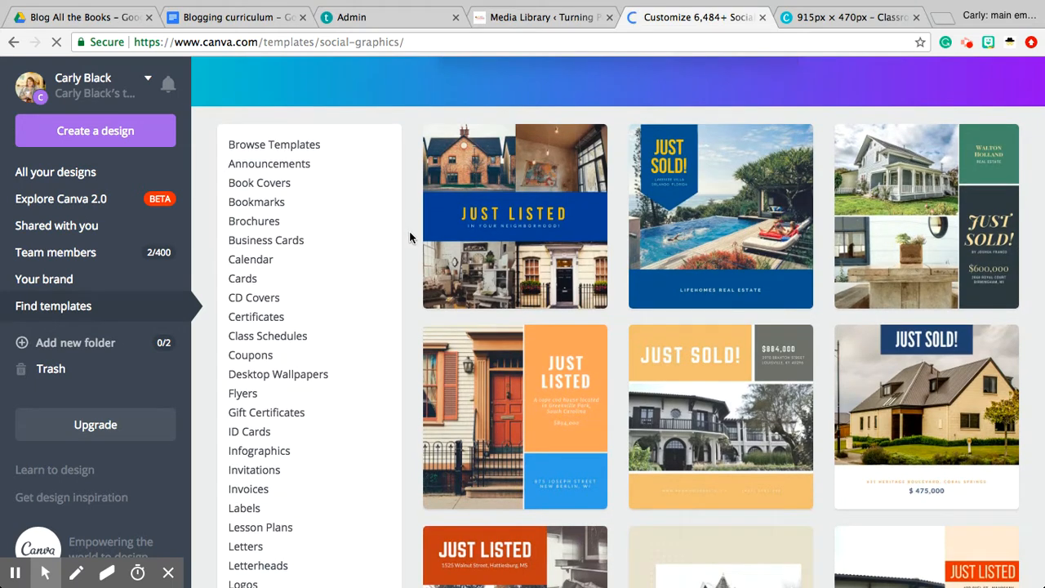
scroll(409, 231, up, 5)
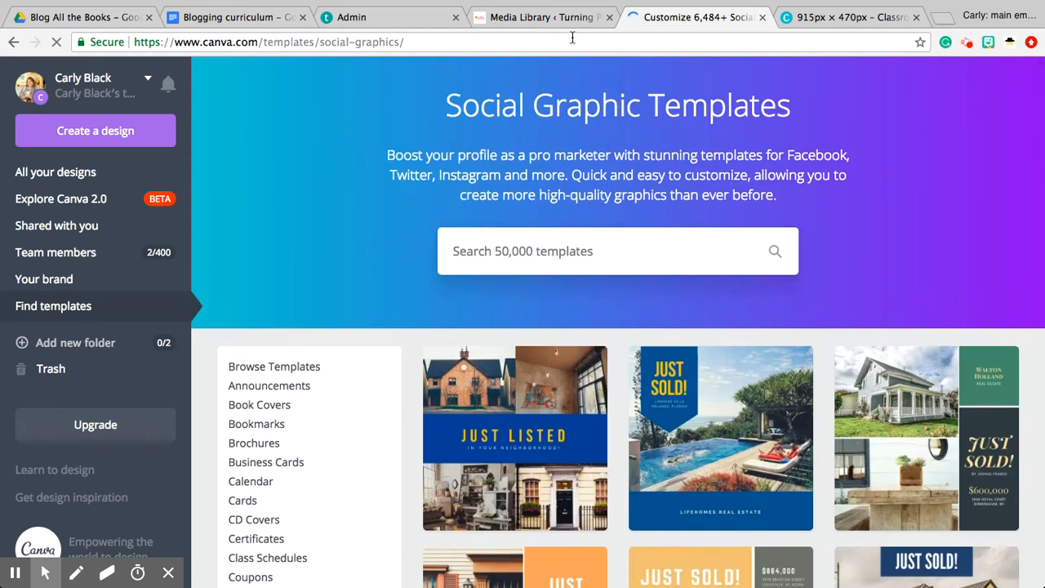
Switch back to the open Classroom Community design and view its first pages
click(849, 22)
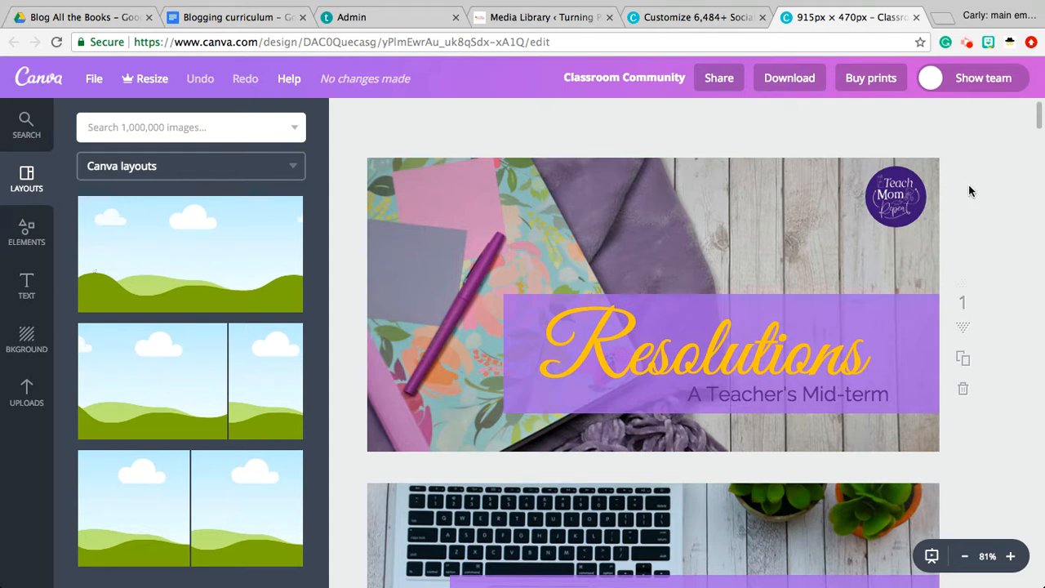
scroll(981, 188, down, 1)
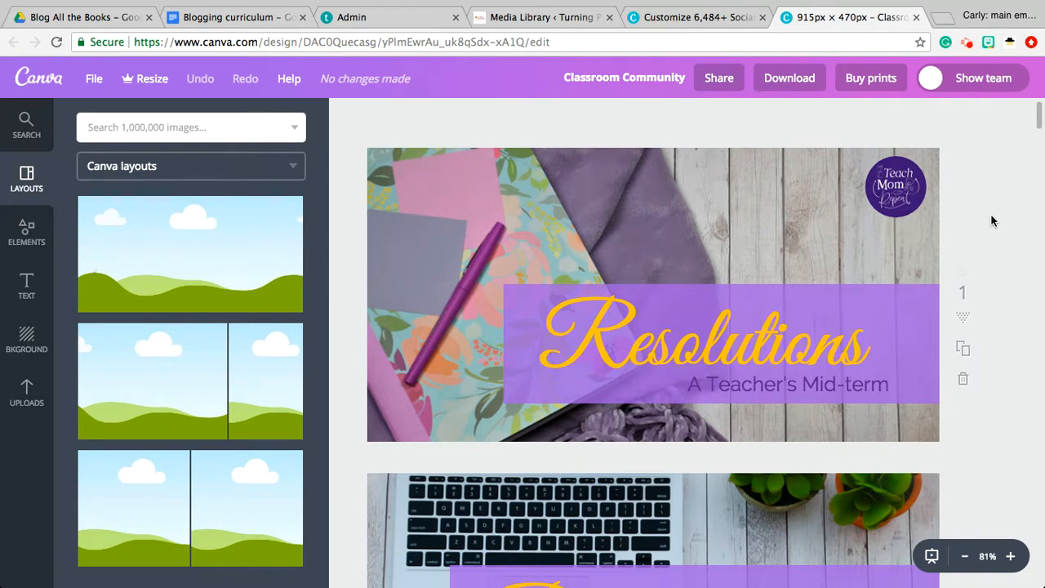
scroll(999, 232, down, 1)
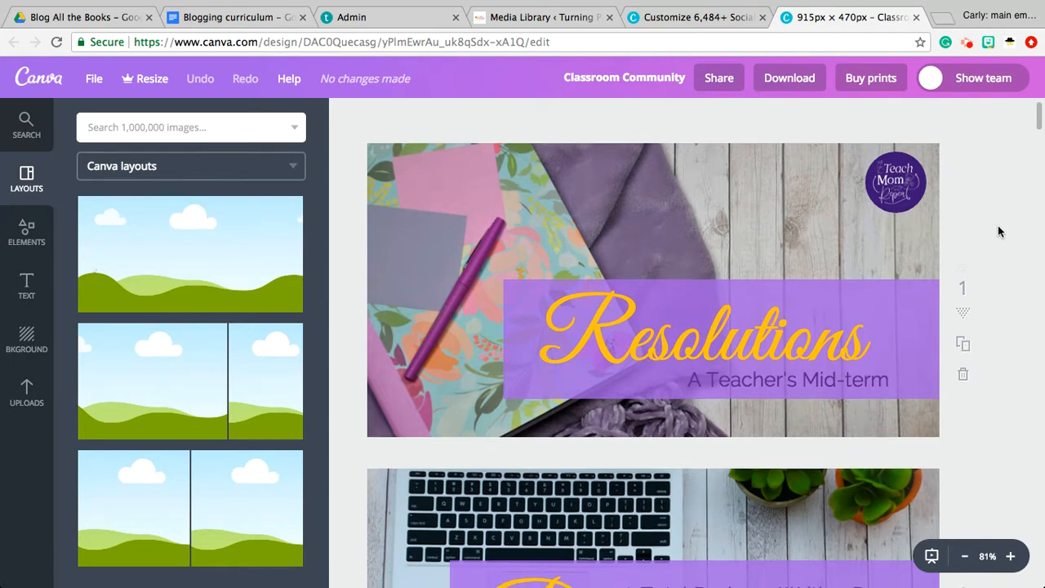
Review all the blog title pages in the design, from Resolutions through the final Teach Mom Repeat page, comparing their layouts and branding
scroll(998, 232, down, 5)
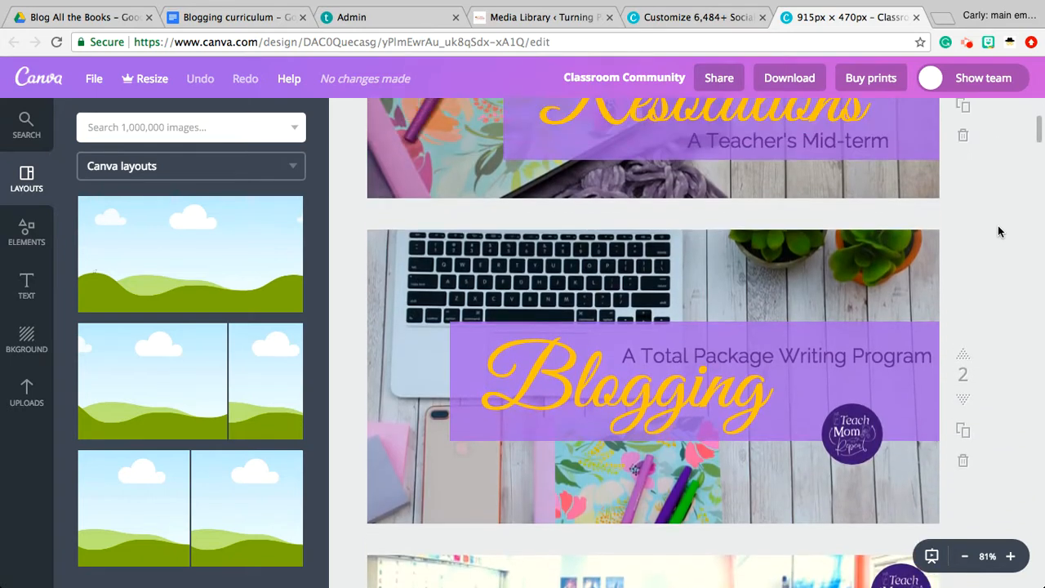
scroll(999, 231, up, 4)
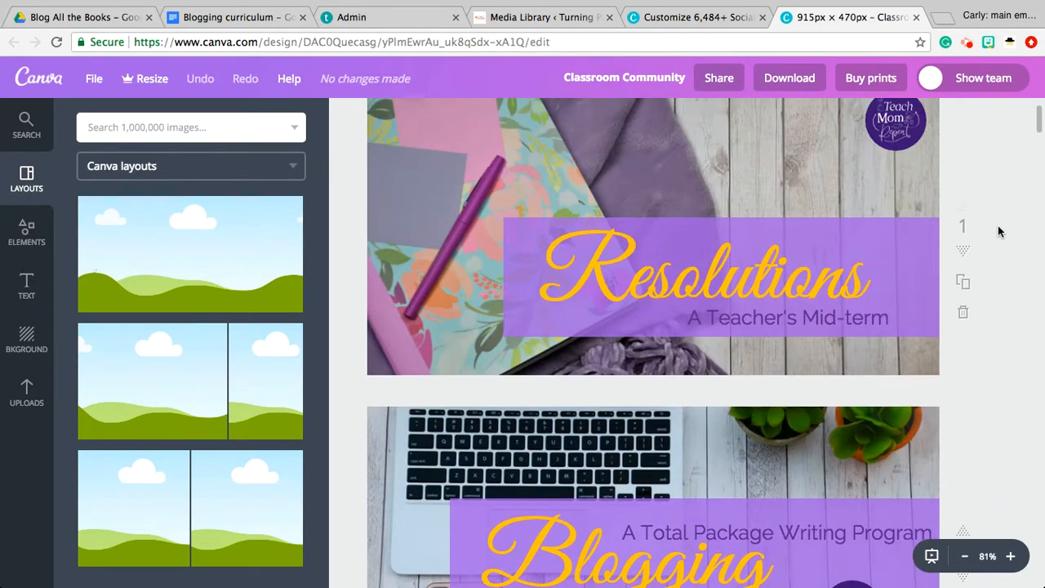
scroll(998, 232, up, 1)
scroll(998, 232, down, 6)
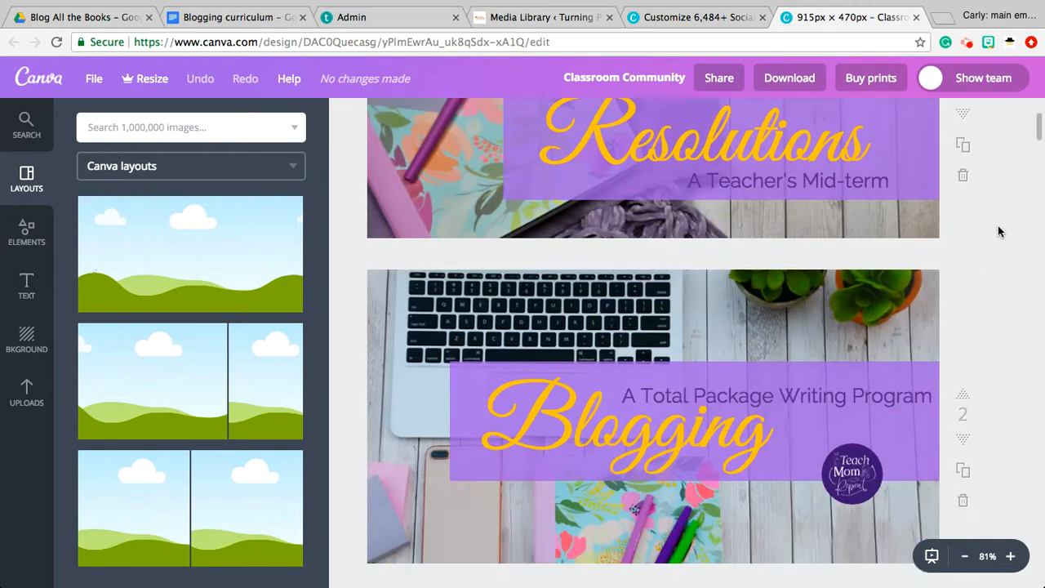
scroll(998, 232, down, 10)
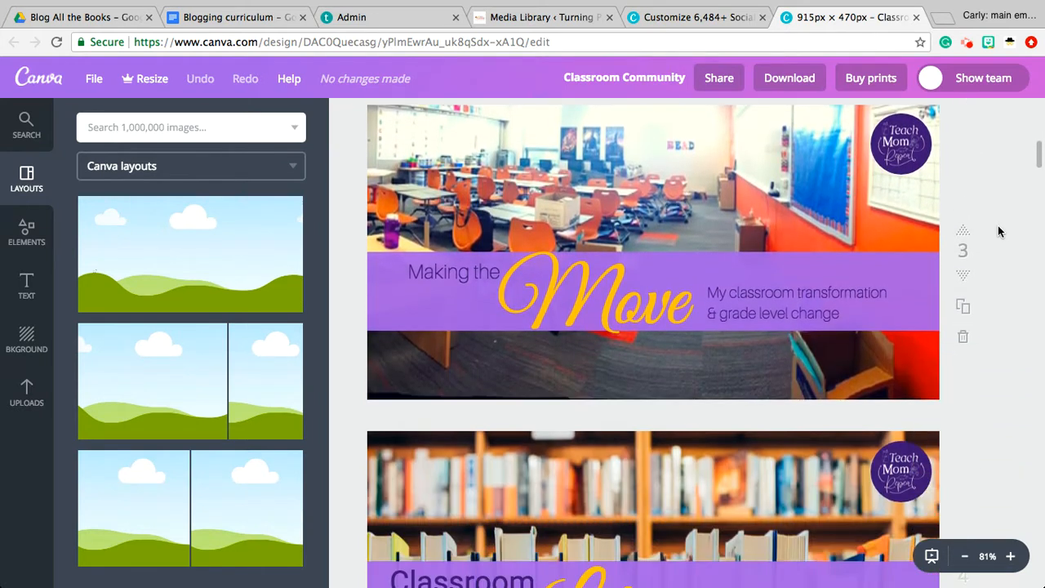
scroll(998, 232, down, 8)
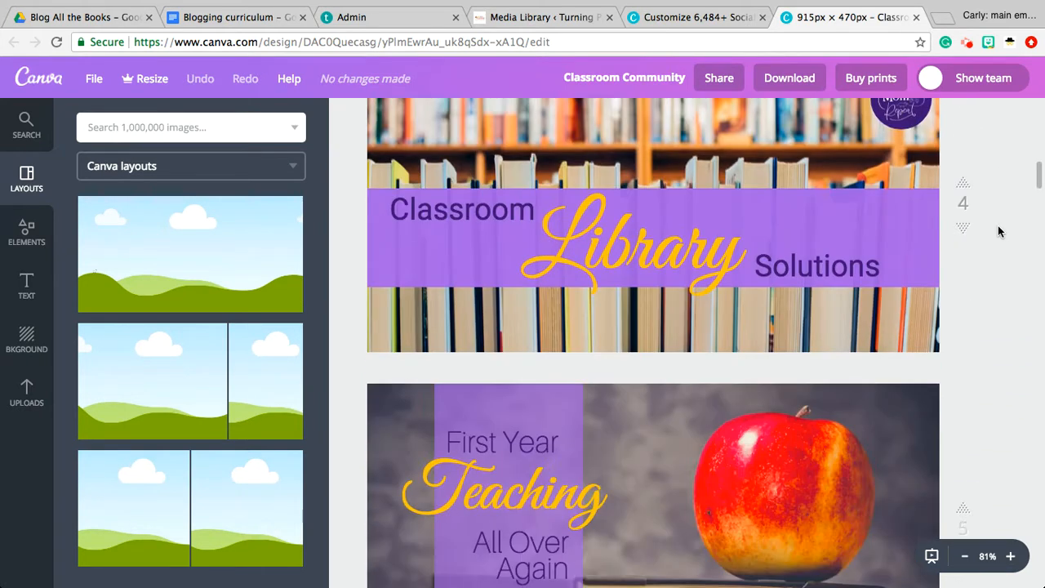
scroll(998, 232, down, 12)
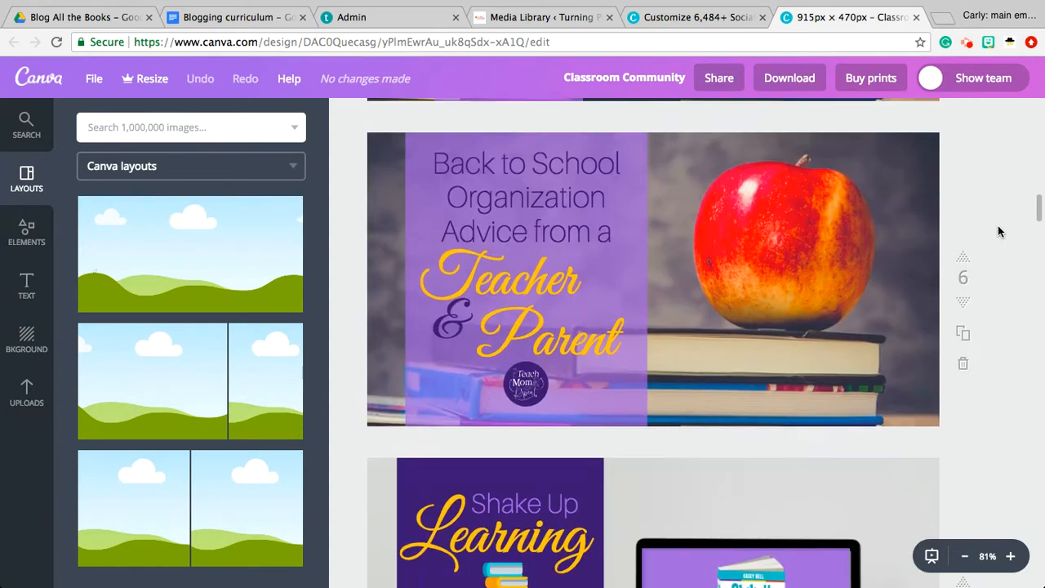
scroll(998, 232, down, 16)
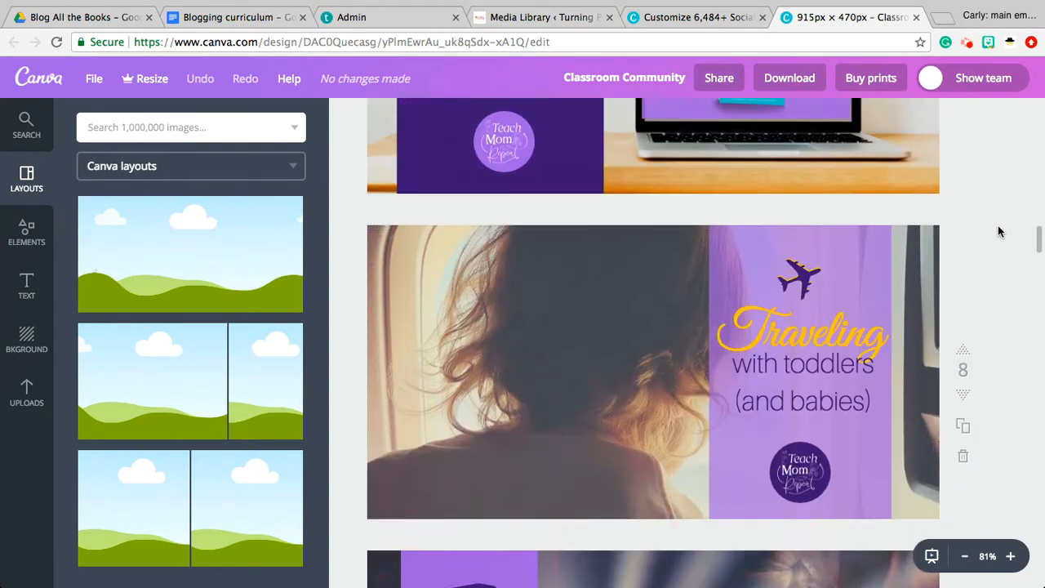
scroll(998, 232, down, 7)
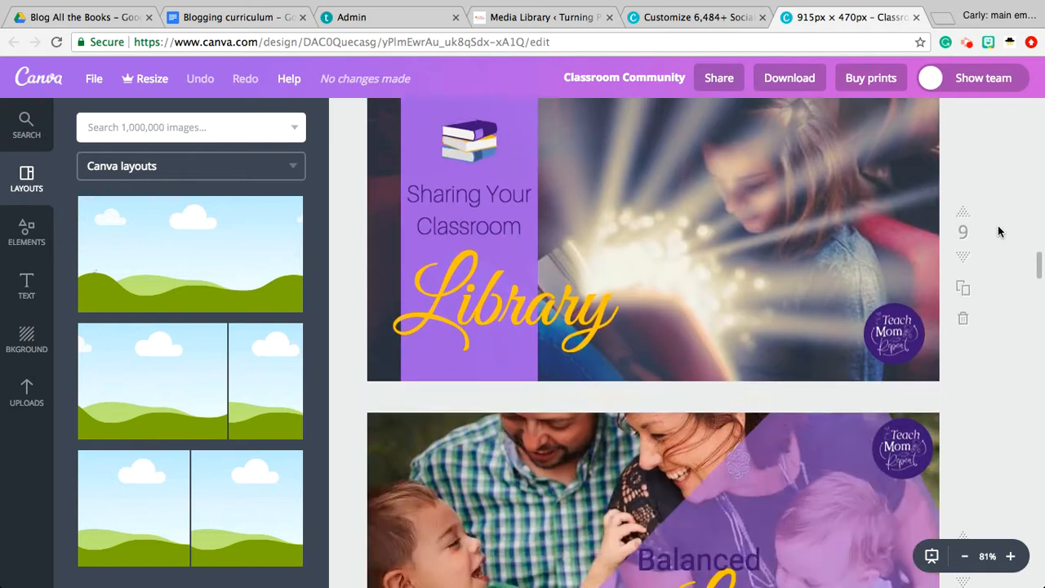
scroll(998, 232, down, 2)
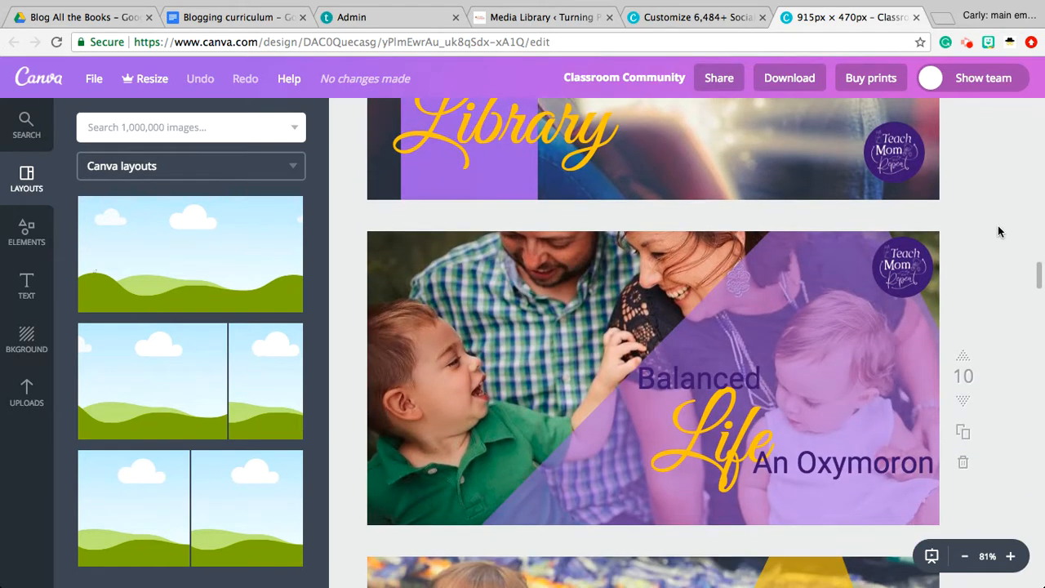
scroll(998, 232, down, 2)
scroll(999, 229, down, 2)
scroll(998, 229, down, 3)
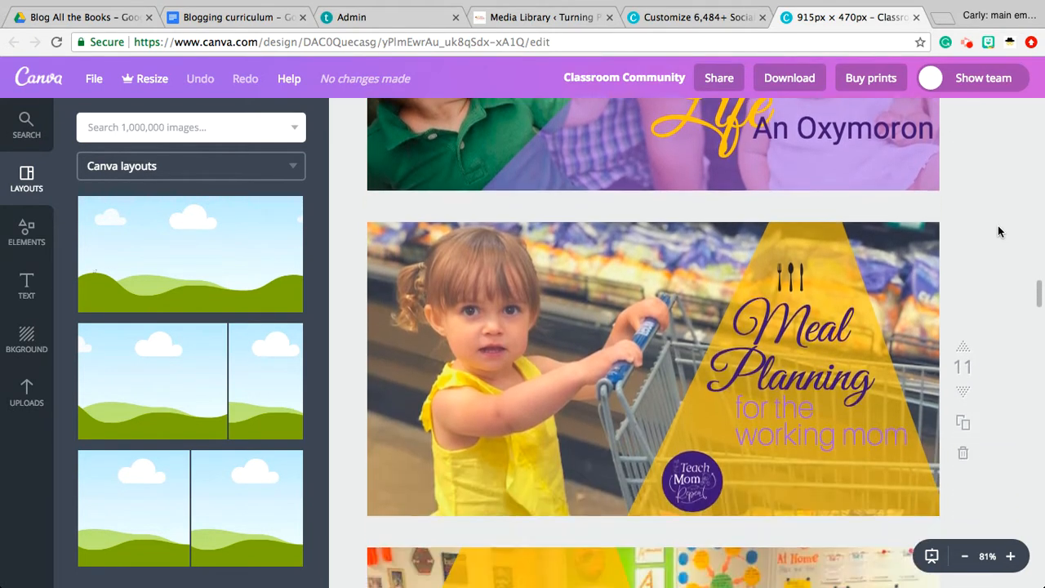
scroll(998, 232, down, 5)
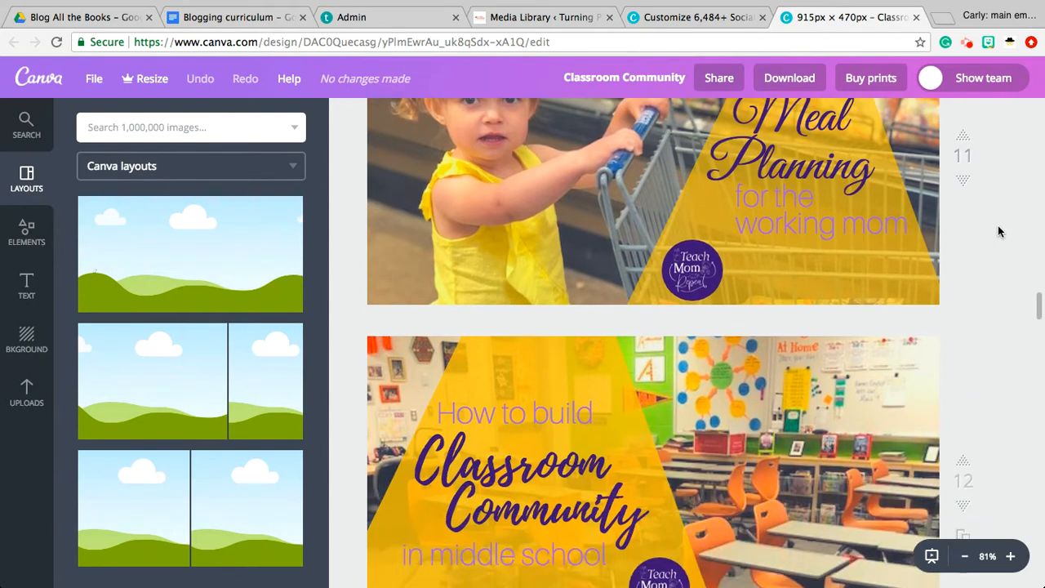
scroll(998, 232, down, 8)
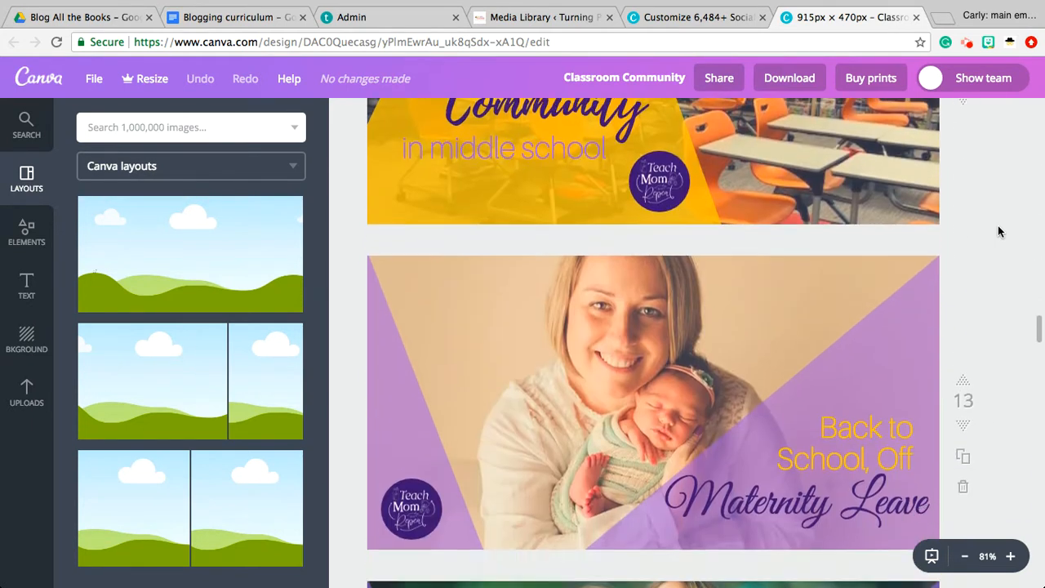
scroll(998, 232, down, 7)
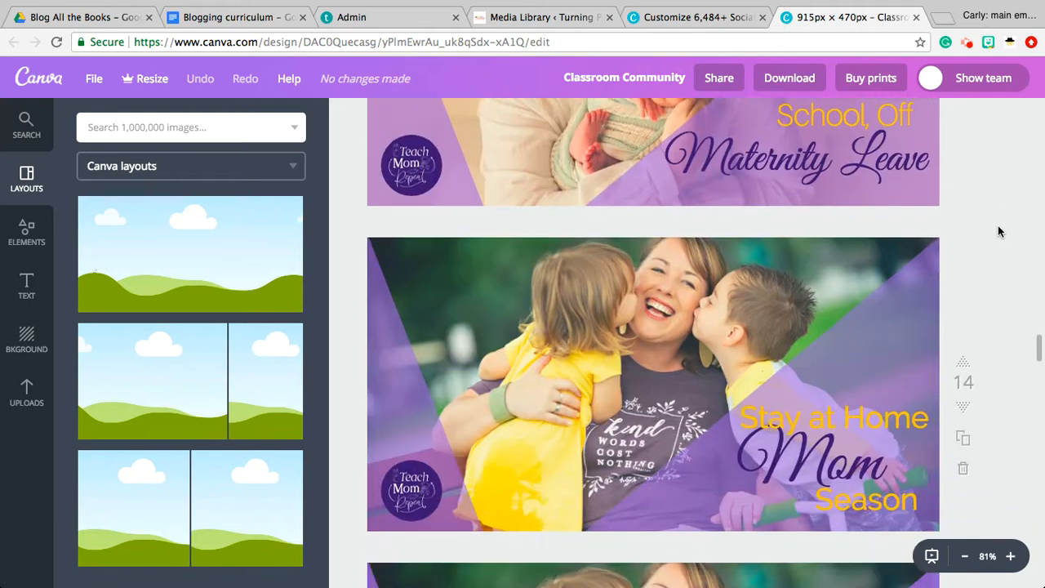
scroll(998, 232, down, 1)
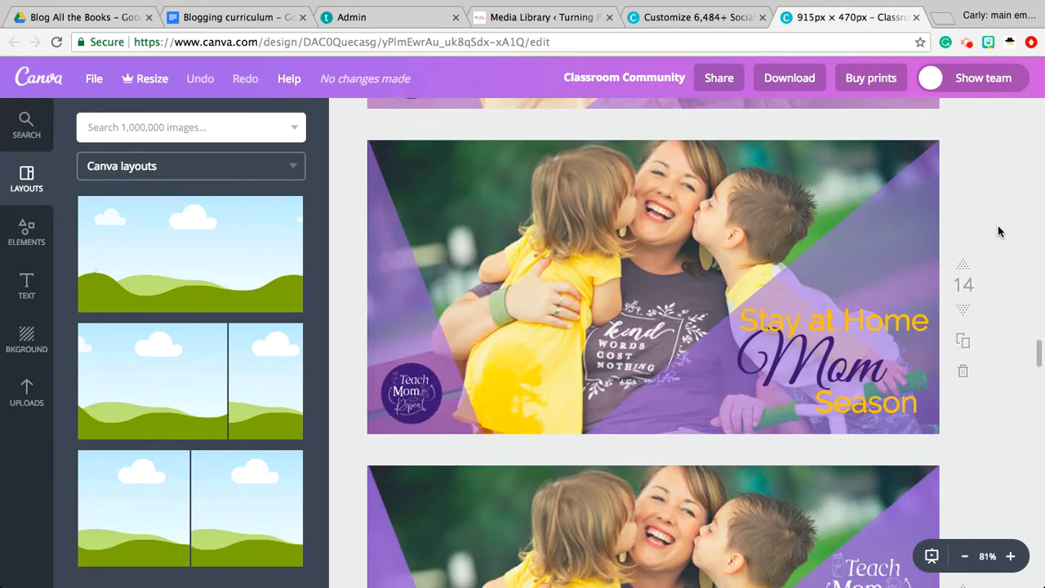
scroll(998, 232, down, 7)
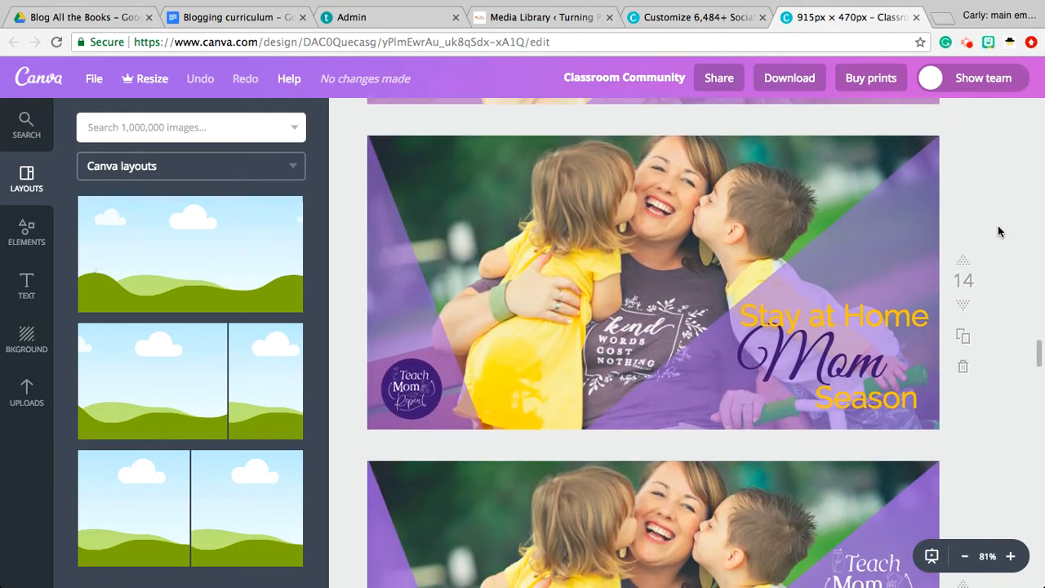
scroll(998, 232, down, 5)
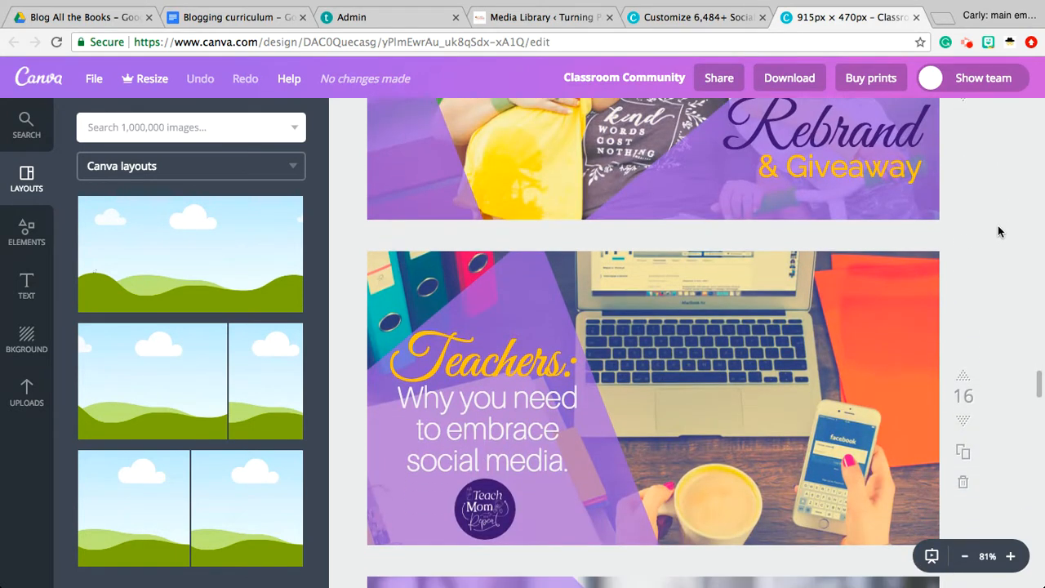
scroll(998, 232, down, 5)
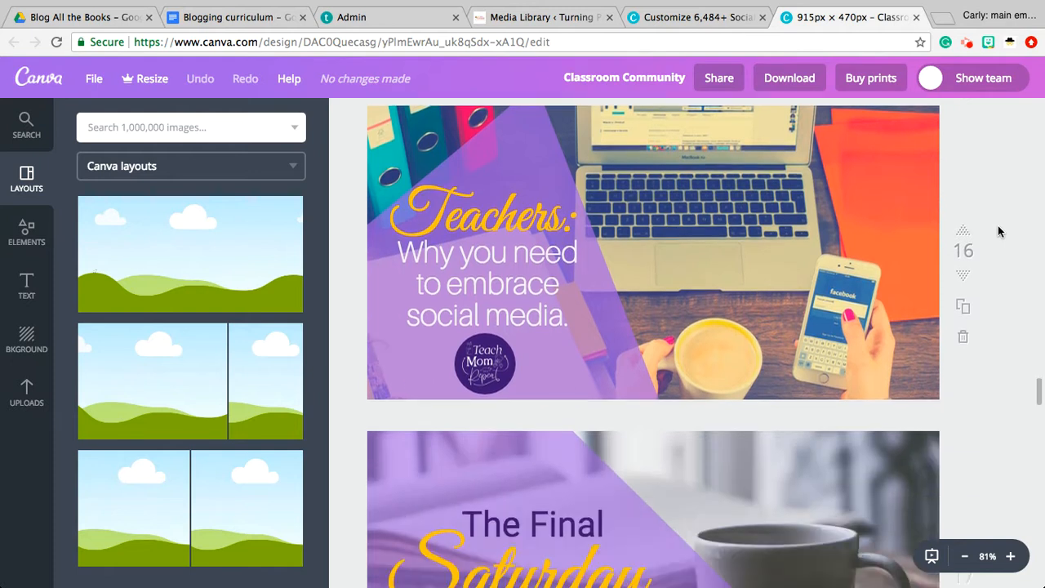
scroll(998, 232, down, 10)
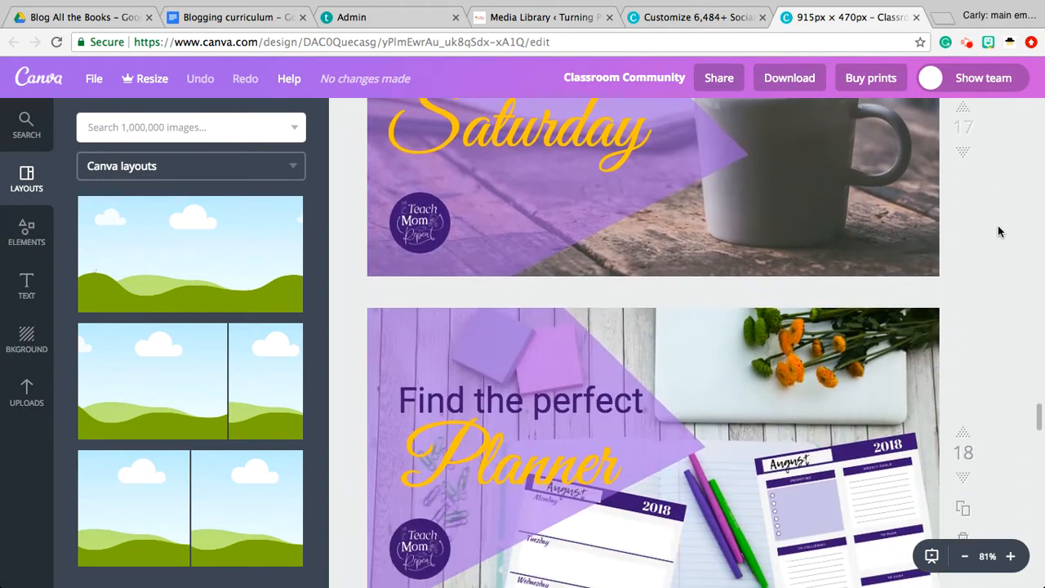
scroll(998, 232, down, 8)
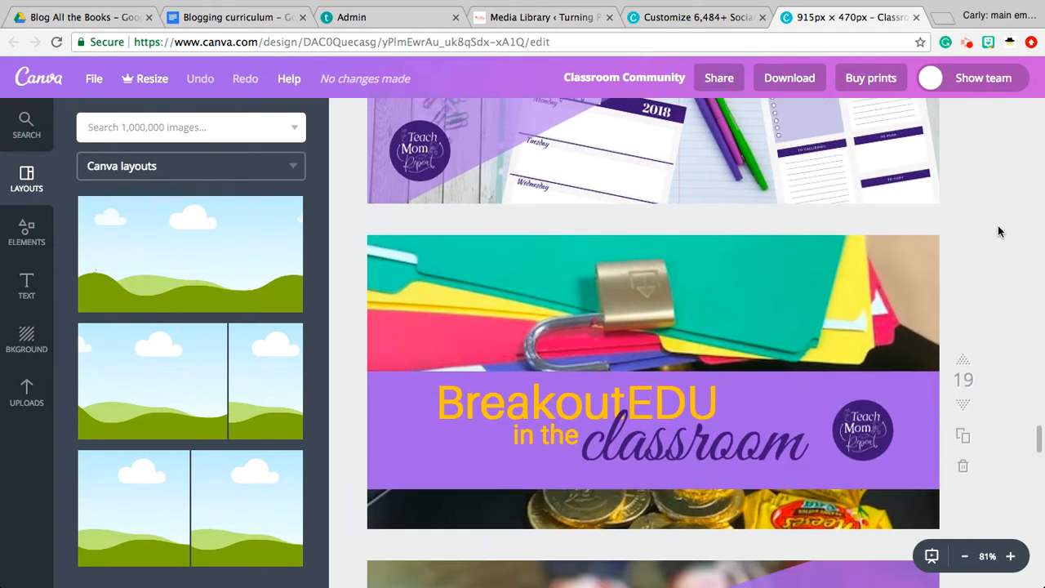
scroll(1013, 251, down, 5)
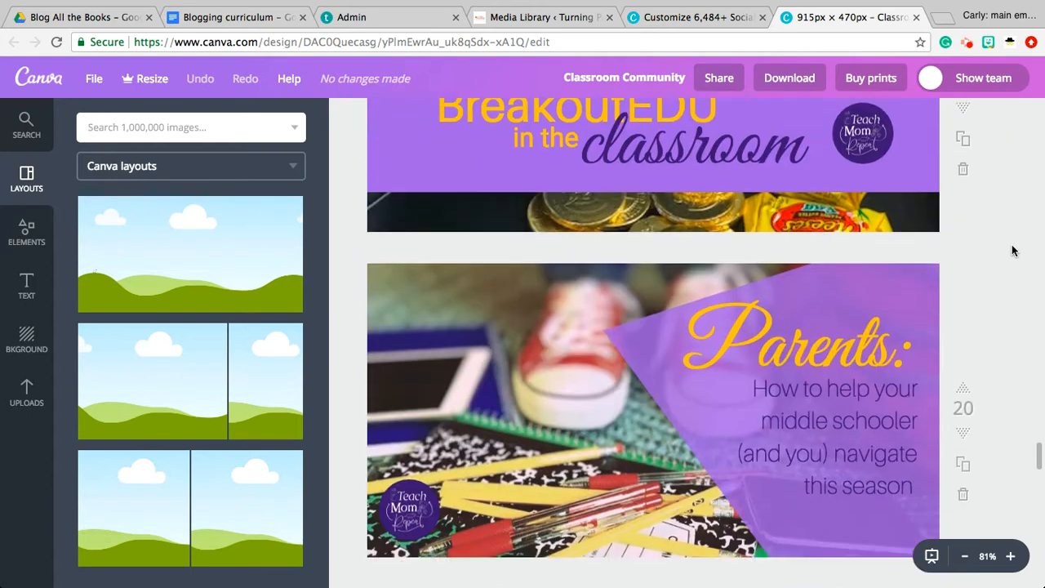
scroll(1013, 251, down, 8)
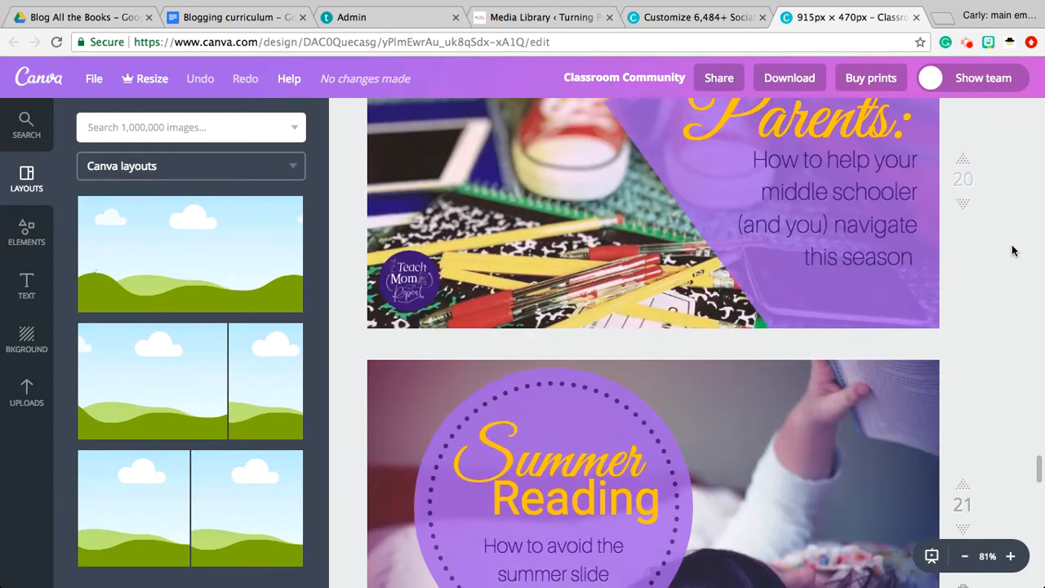
scroll(1013, 250, down, 8)
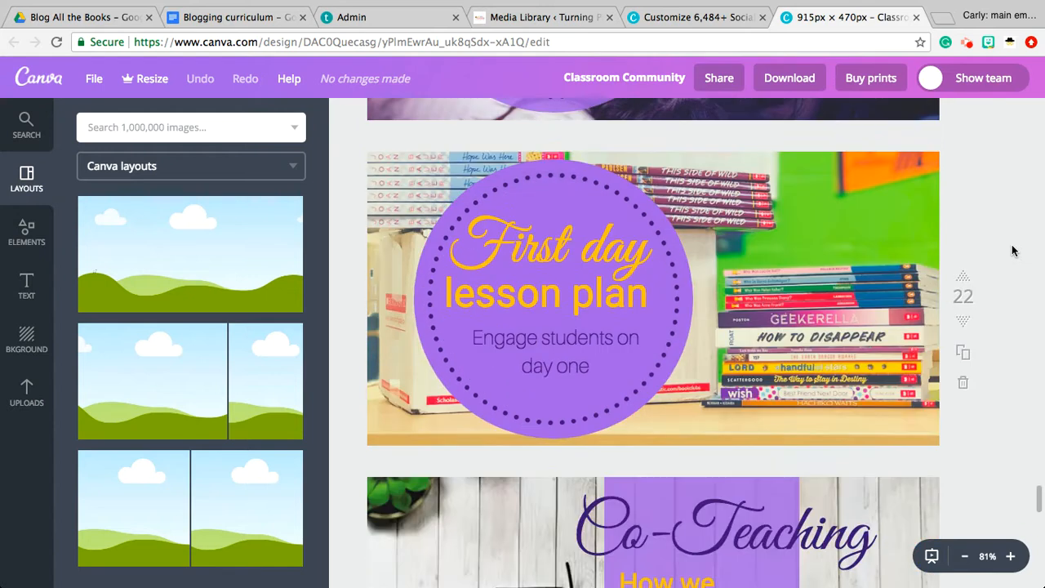
scroll(1013, 250, down, 9)
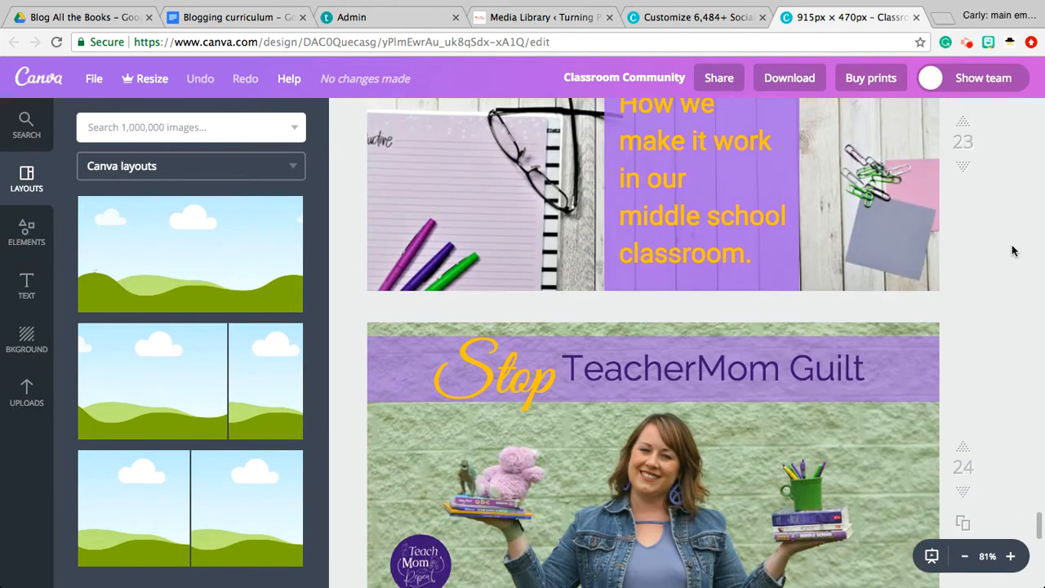
scroll(1013, 251, down, 11)
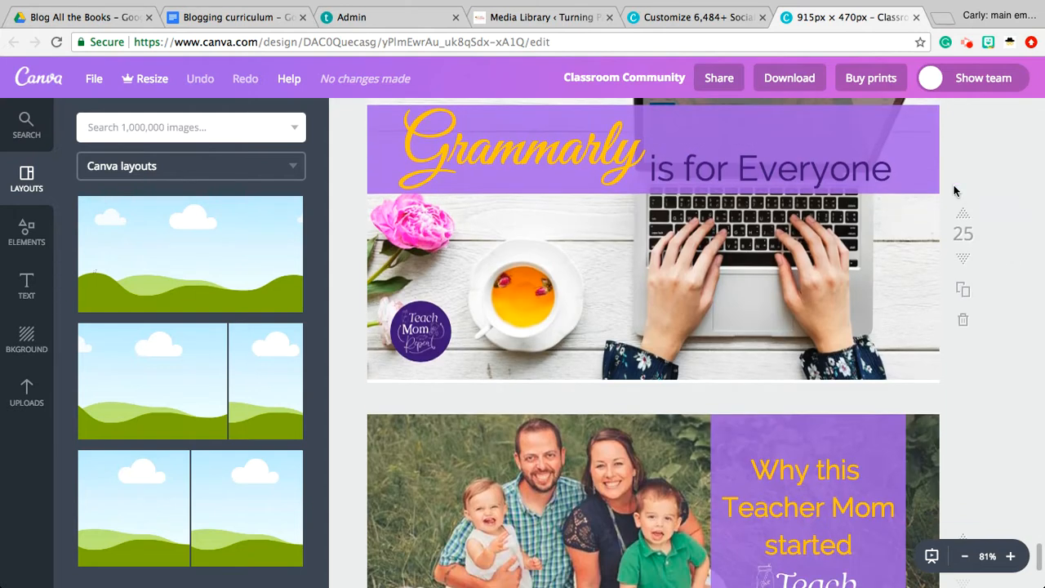
scroll(991, 160, down, 5)
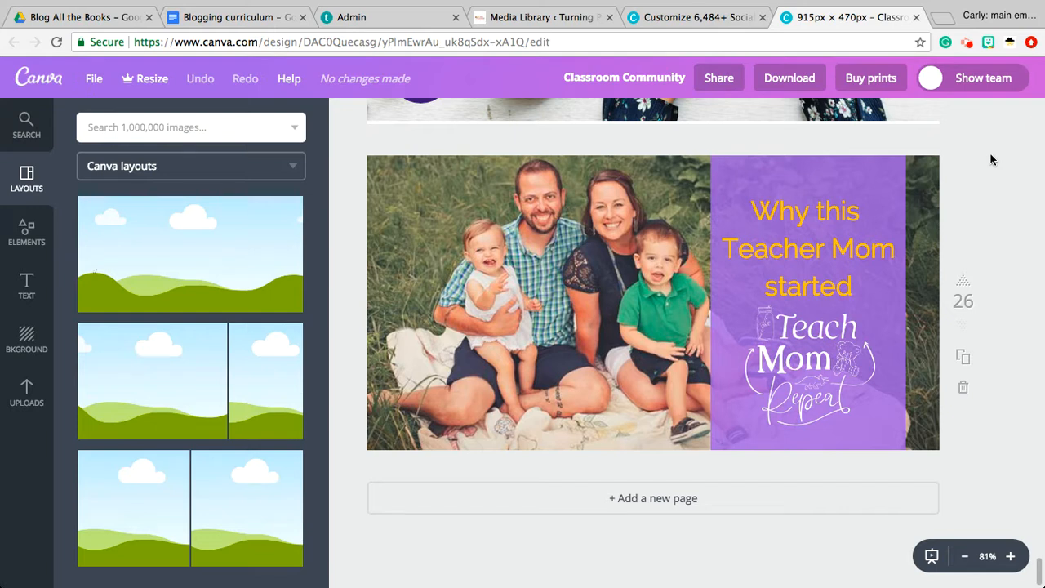
Duplicate the "Grammarly is for Everyone" page and select the "Grammarly" and "is for Everyone" texts in turn on the copy
scroll(1005, 257, up, 5)
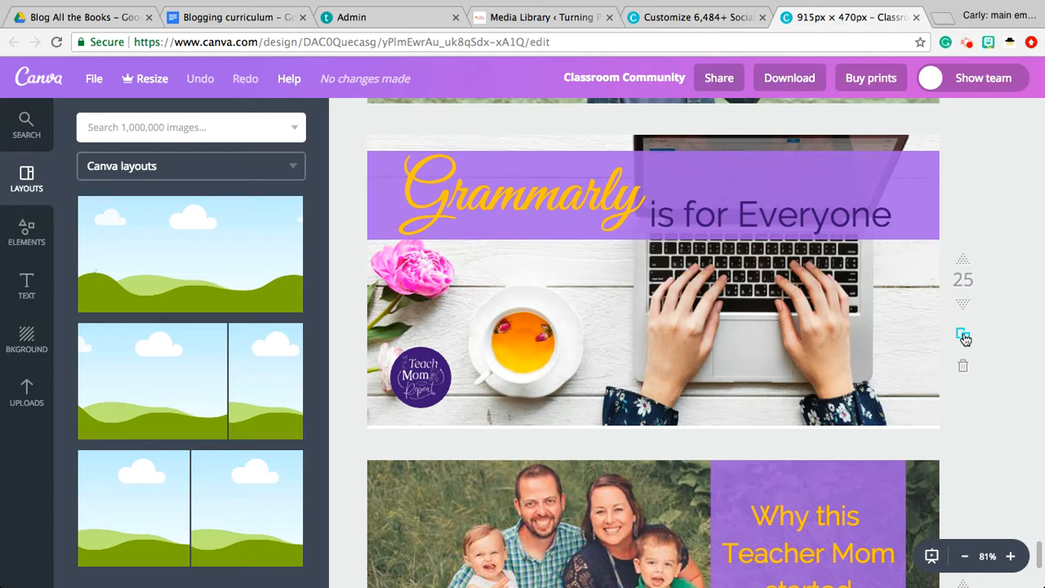
click(964, 336)
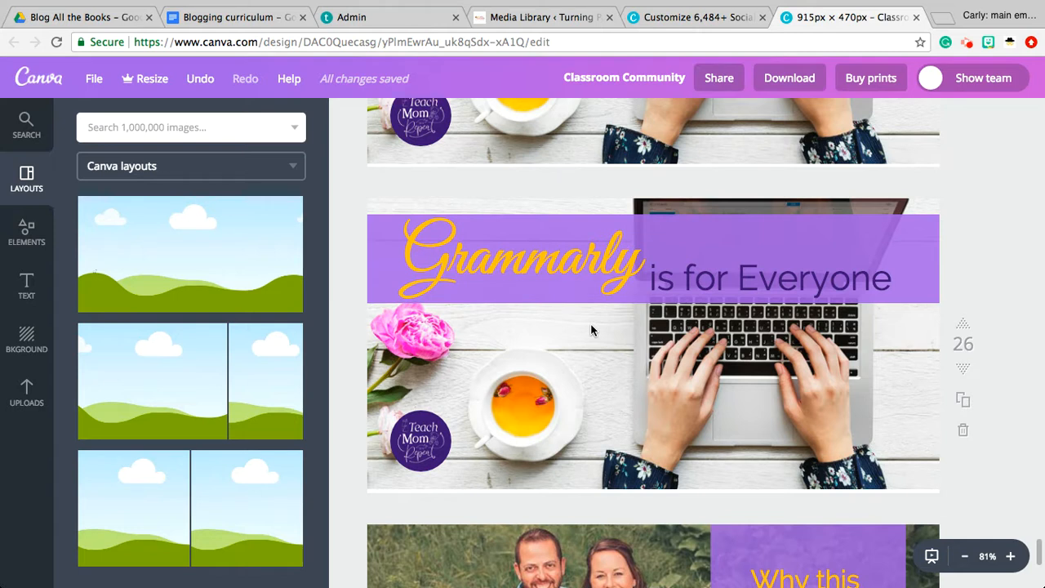
click(522, 265)
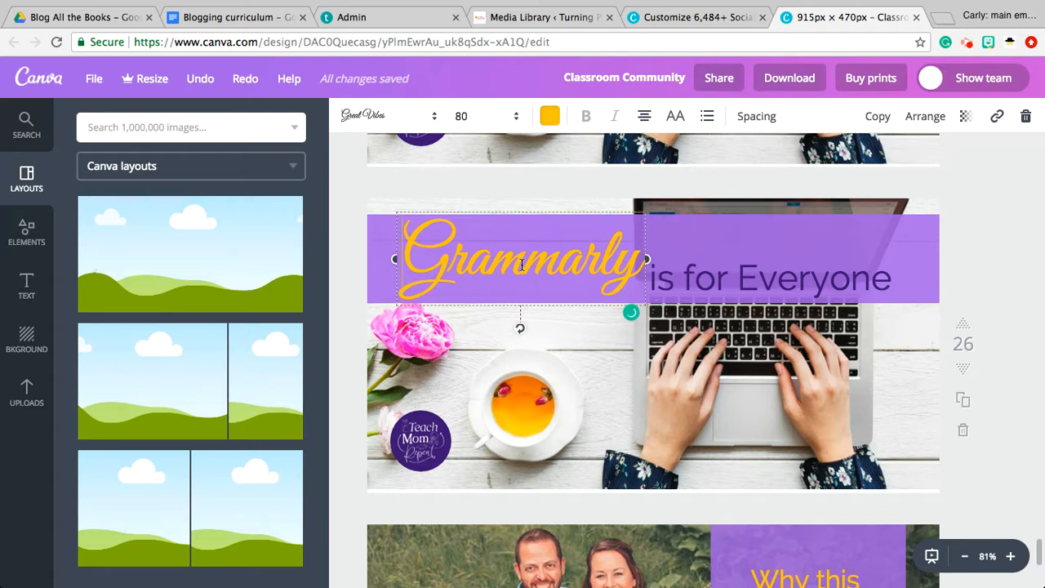
click(783, 281)
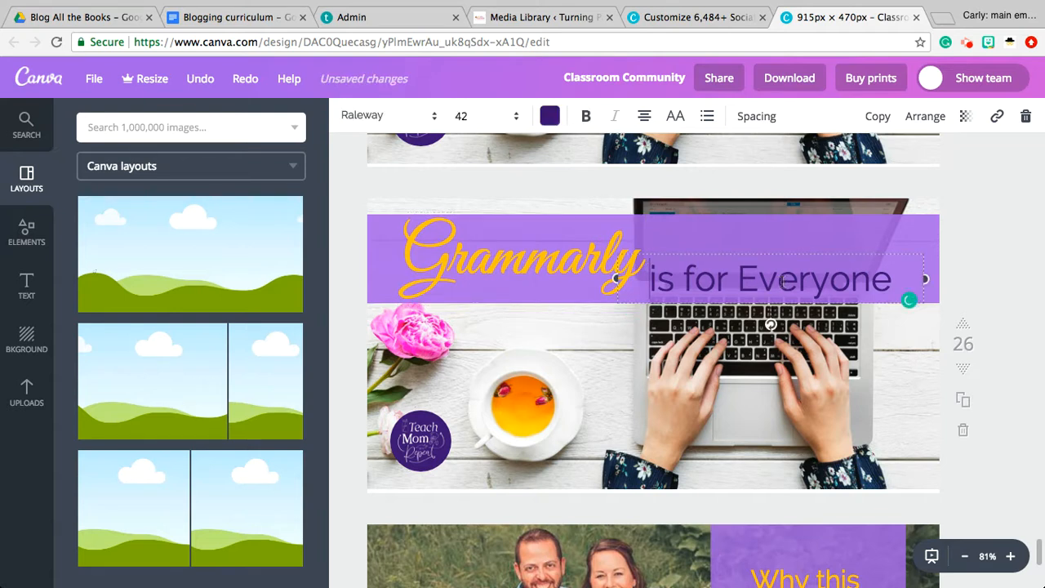
Look over the final page and then back through the earlier pages up to the "First day lesson plan" title design
scroll(985, 236, down, 2)
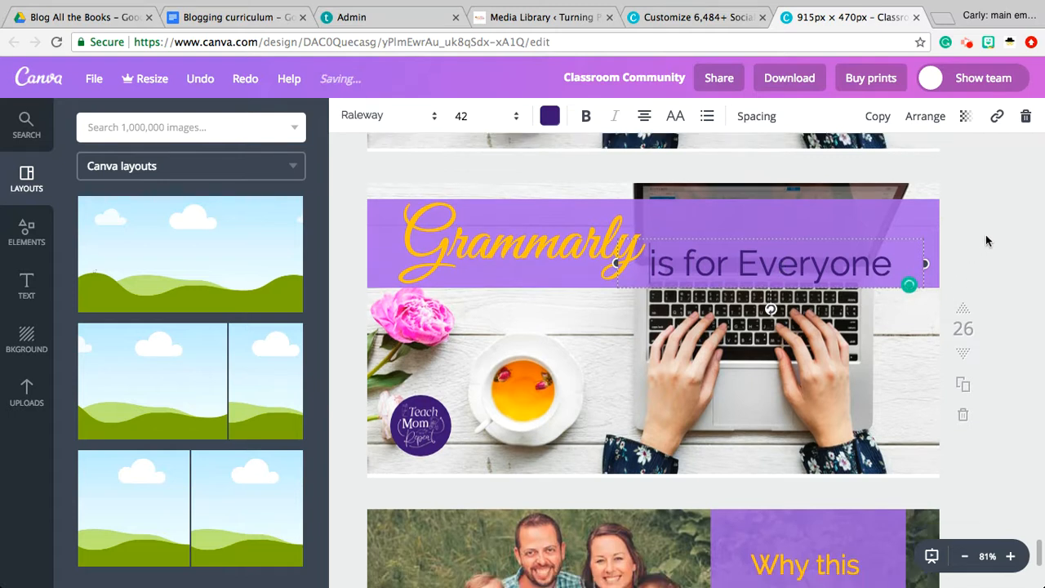
scroll(986, 238, down, 5)
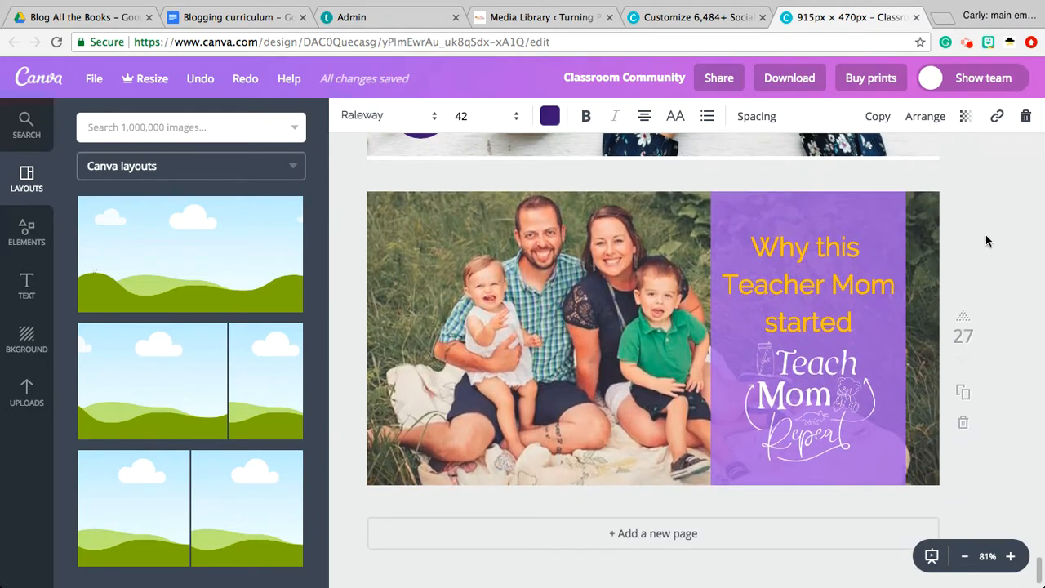
scroll(986, 240, up, 17)
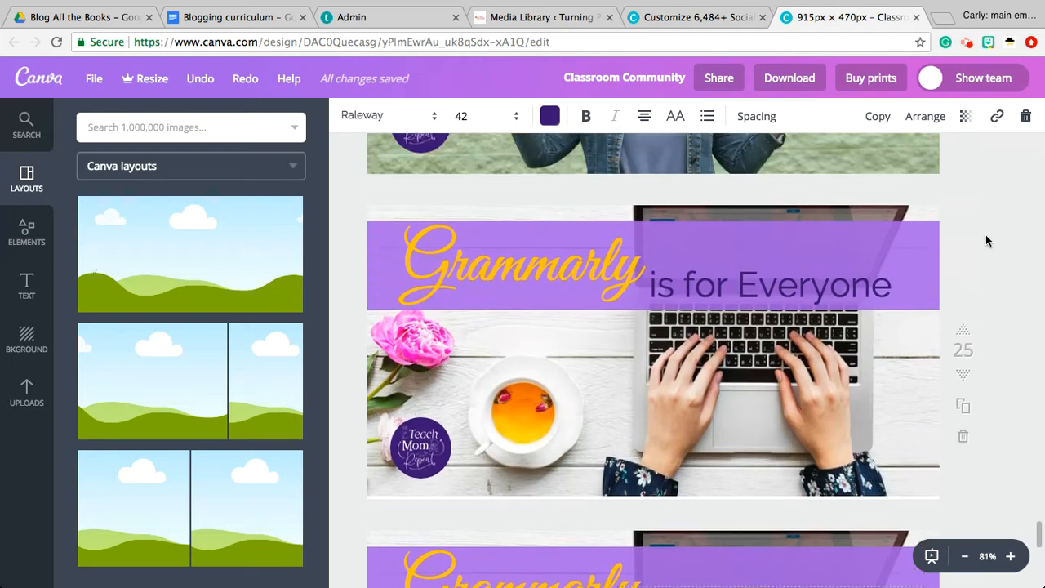
scroll(986, 237, up, 8)
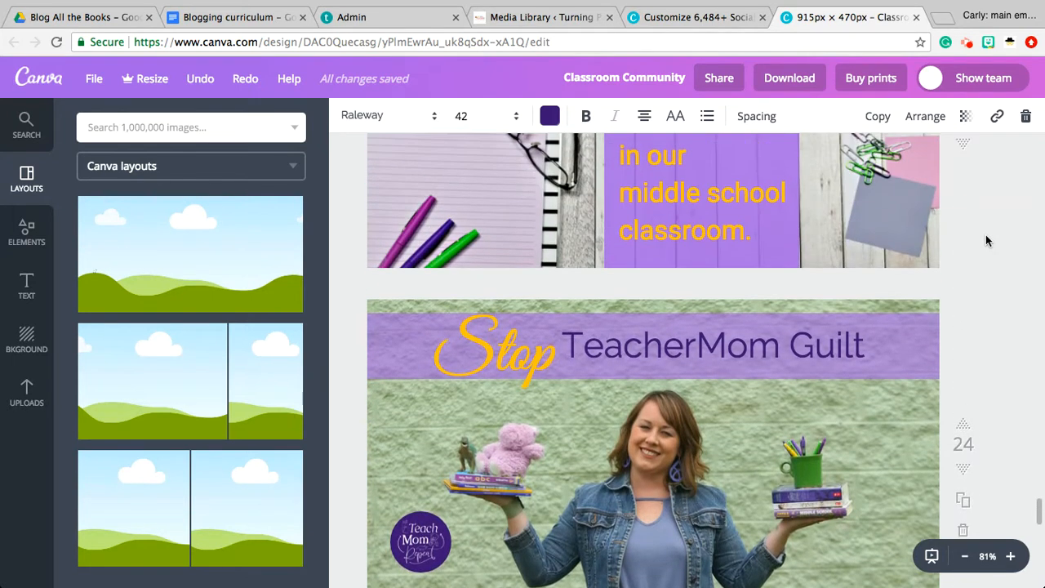
scroll(986, 235, up, 4)
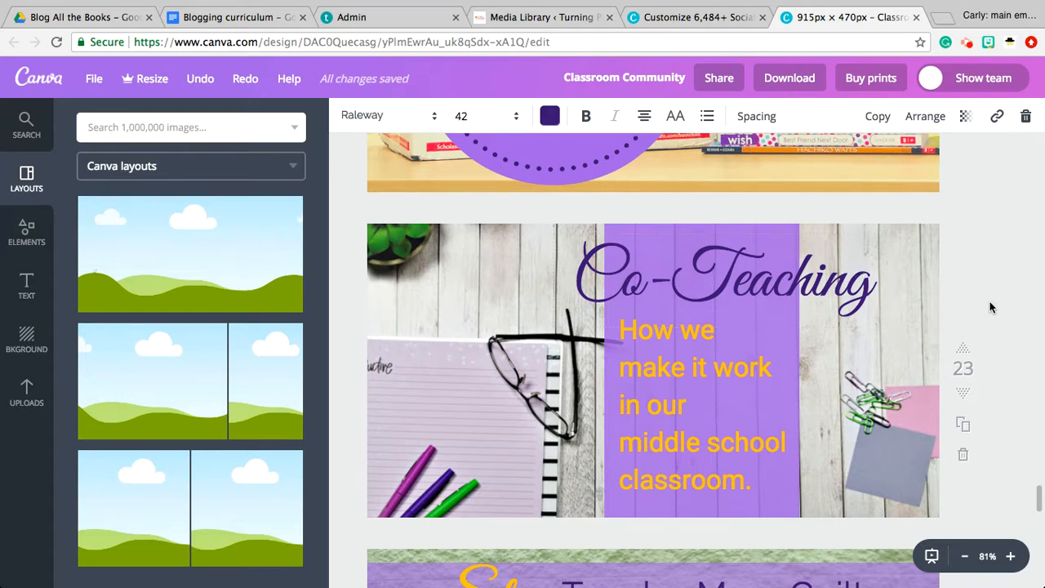
scroll(1003, 300, up, 5)
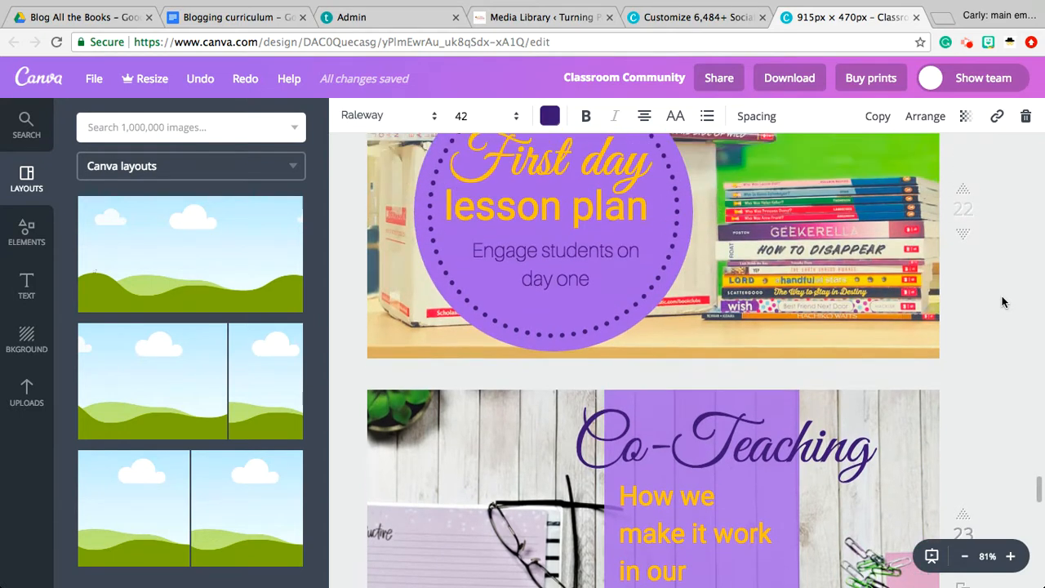
Look back through the blog title pages from "First day lesson plan" up to the "Find the perfect Planner" page
scroll(1003, 301, up, 5)
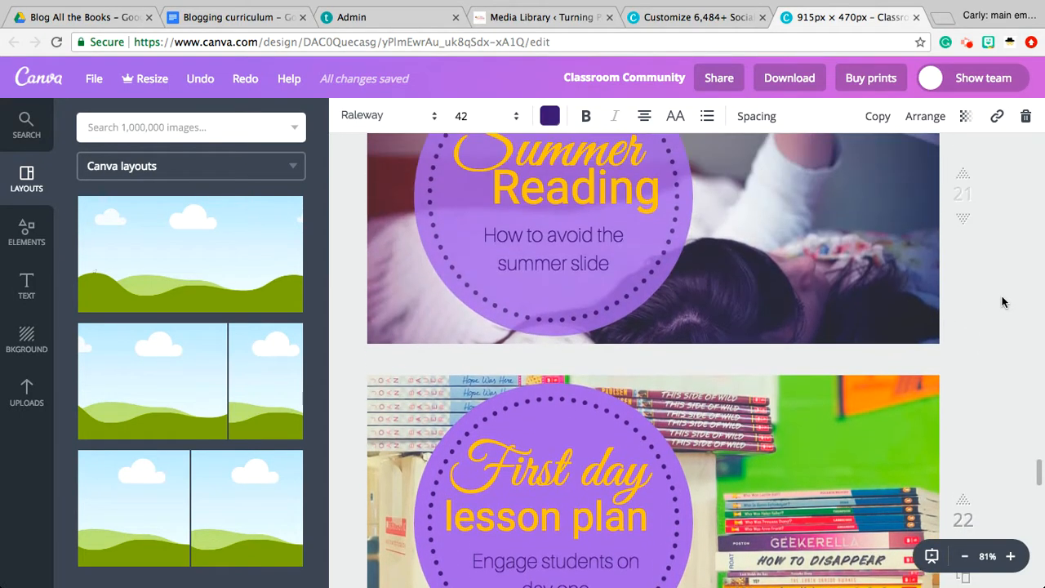
scroll(1003, 302, up, 4)
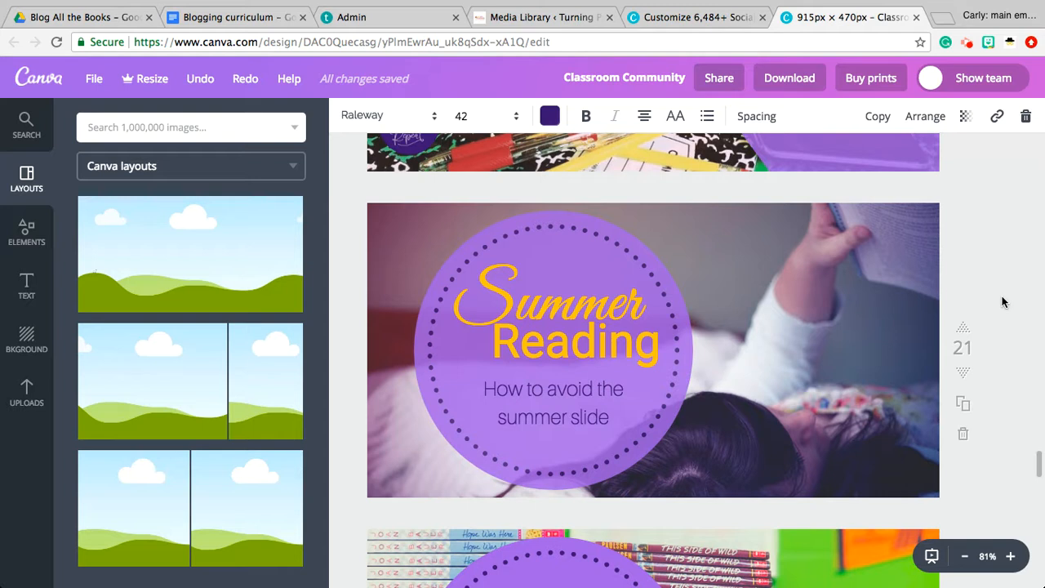
scroll(1003, 302, up, 8)
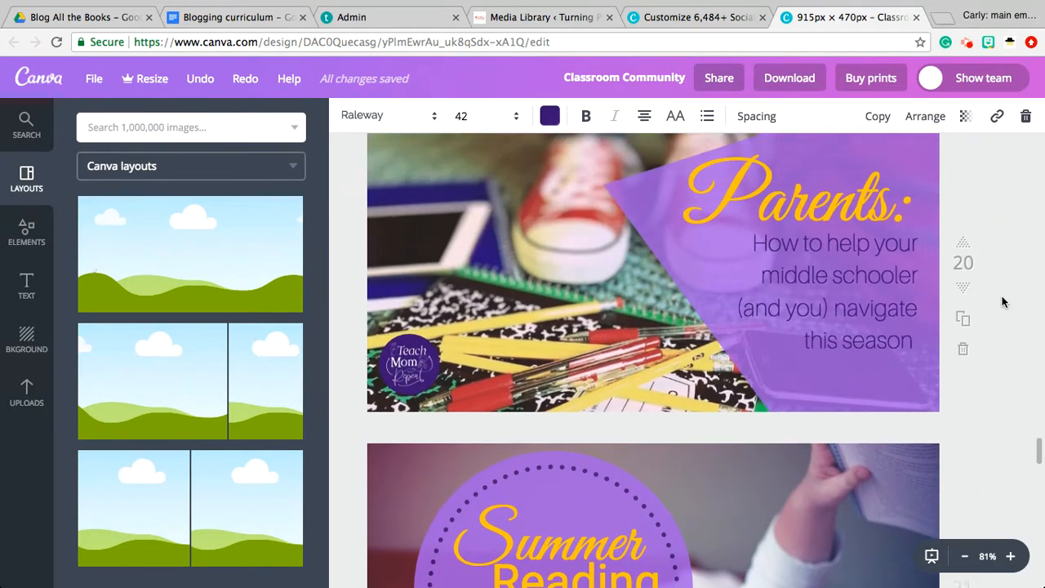
scroll(1003, 303, up, 6)
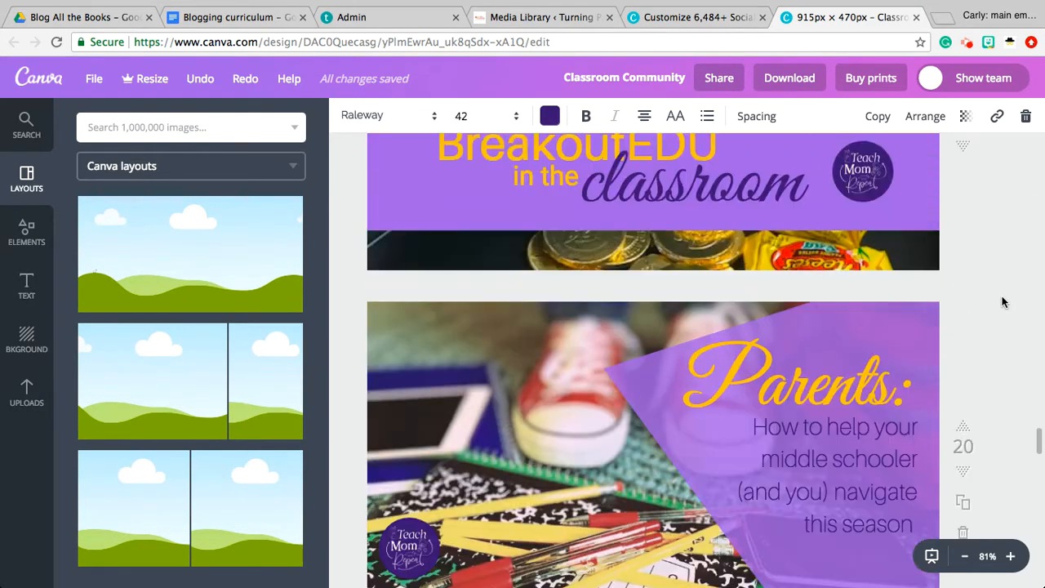
scroll(1003, 302, up, 4)
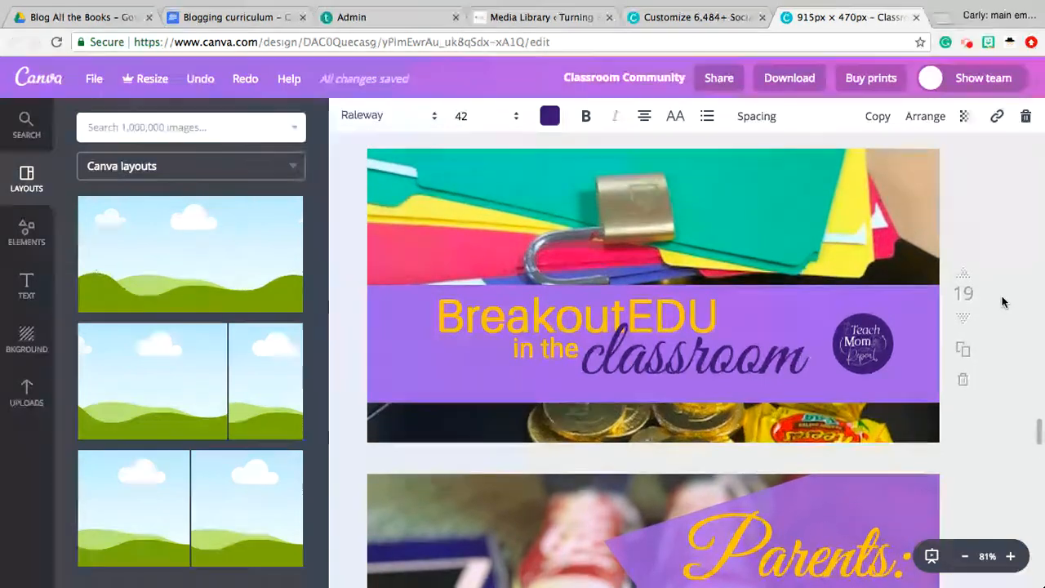
scroll(1003, 302, up, 3)
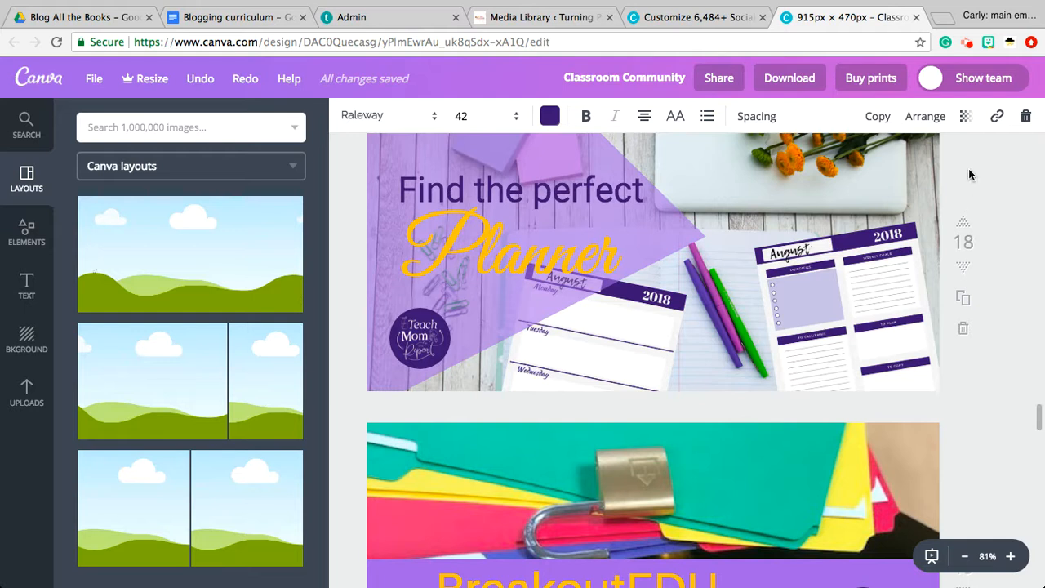
Close the Classroom Community design and create a new blank Blog Title design
click(917, 17)
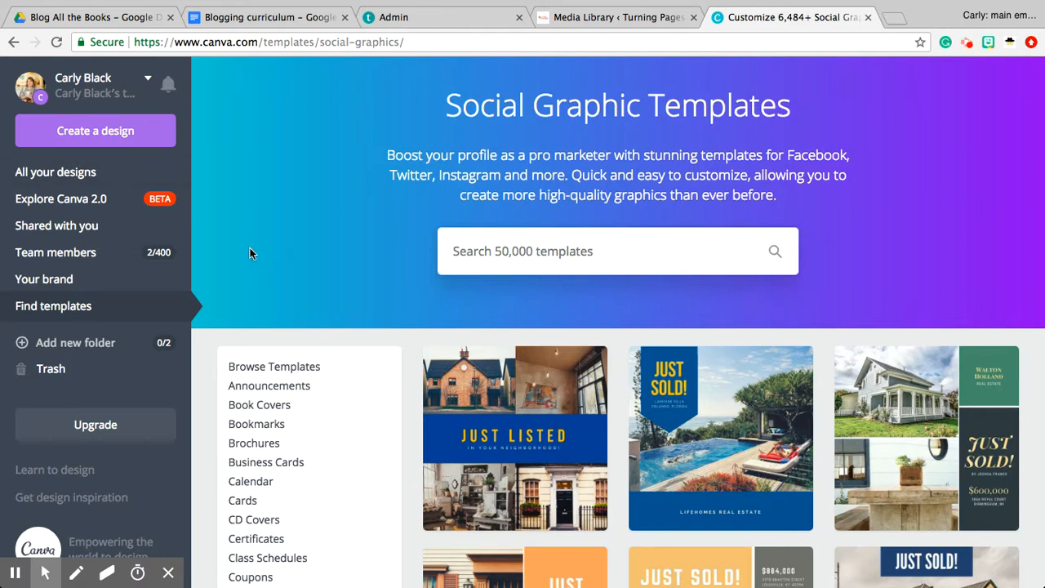
click(110, 141)
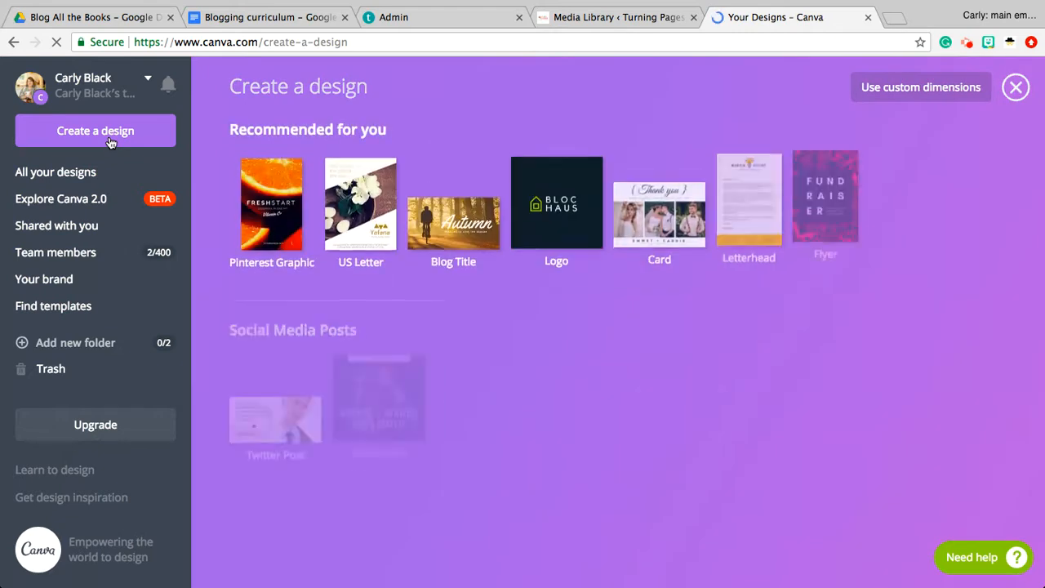
scroll(213, 177, down, 3)
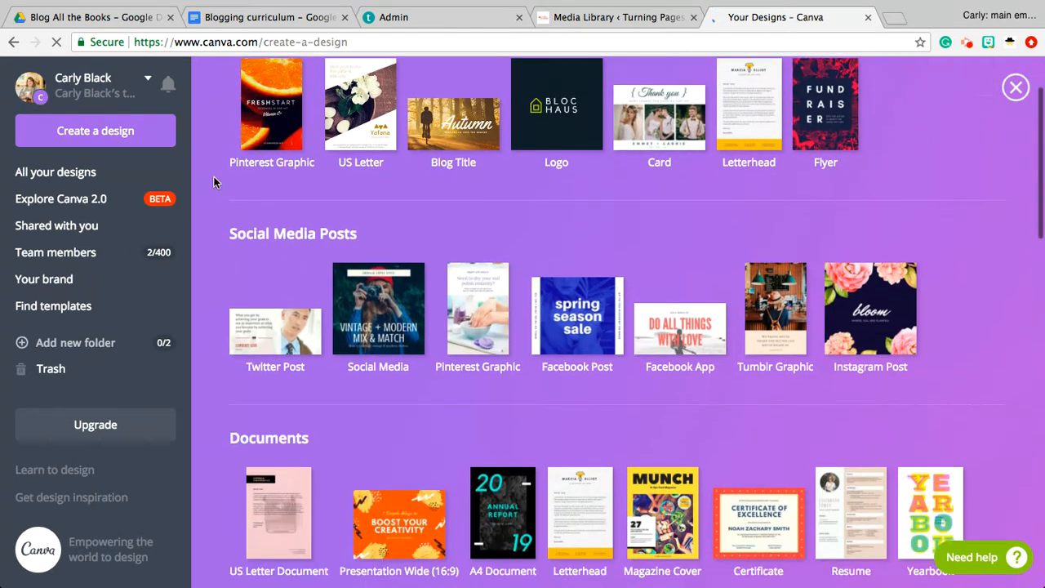
scroll(214, 177, down, 5)
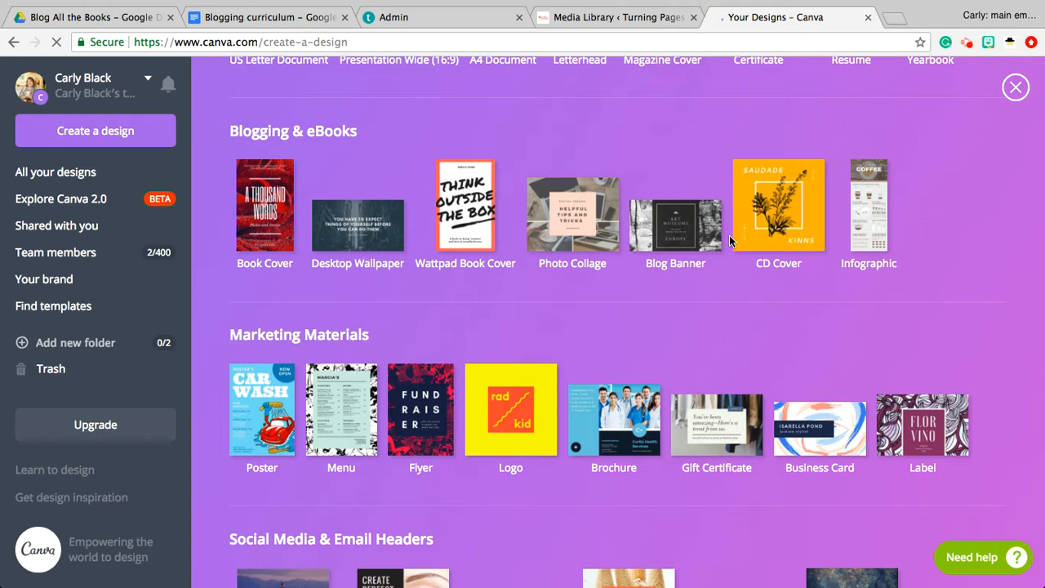
click(675, 231)
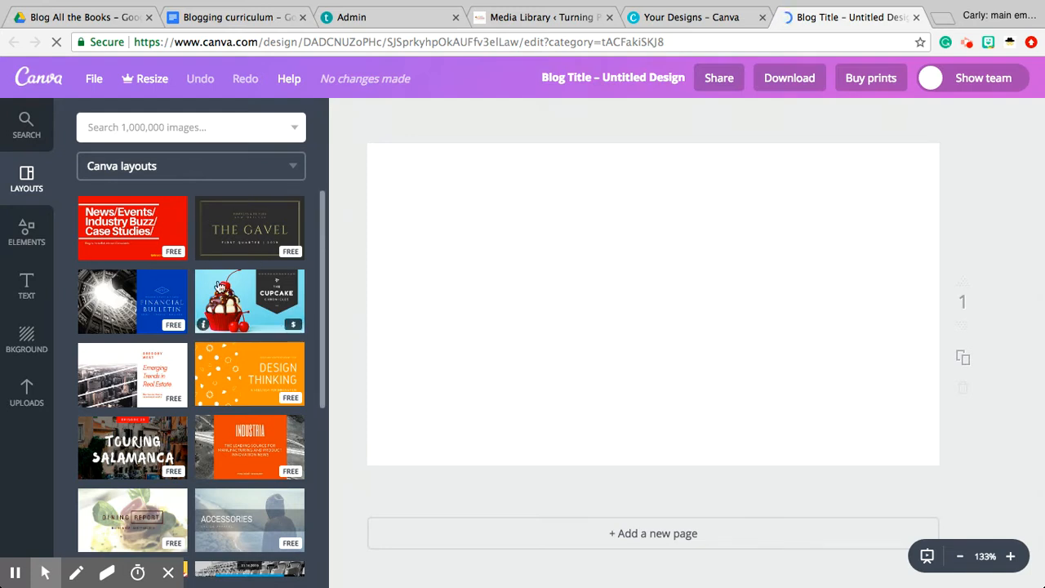
Browse the Canva layouts for blog titles and apply the "Pacing in Writing" typewriter layout to the blank page
scroll(219, 286, down, 5)
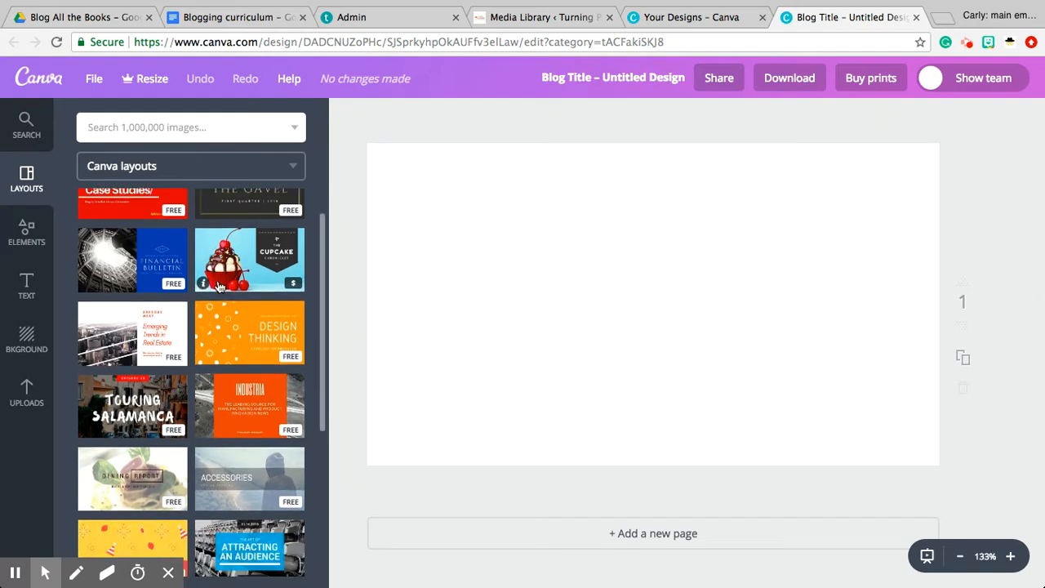
scroll(218, 279, down, 6)
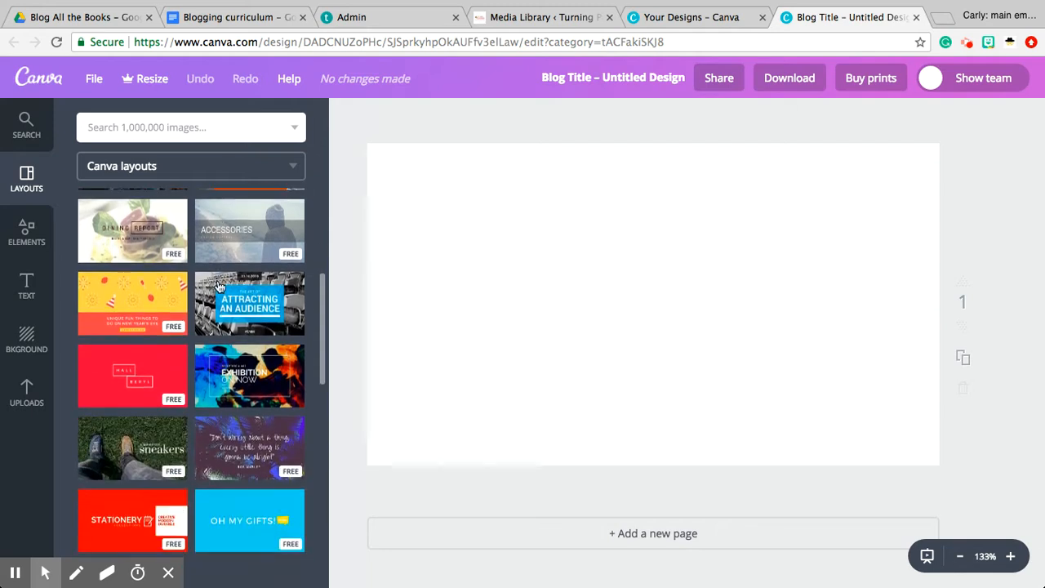
scroll(219, 286, down, 3)
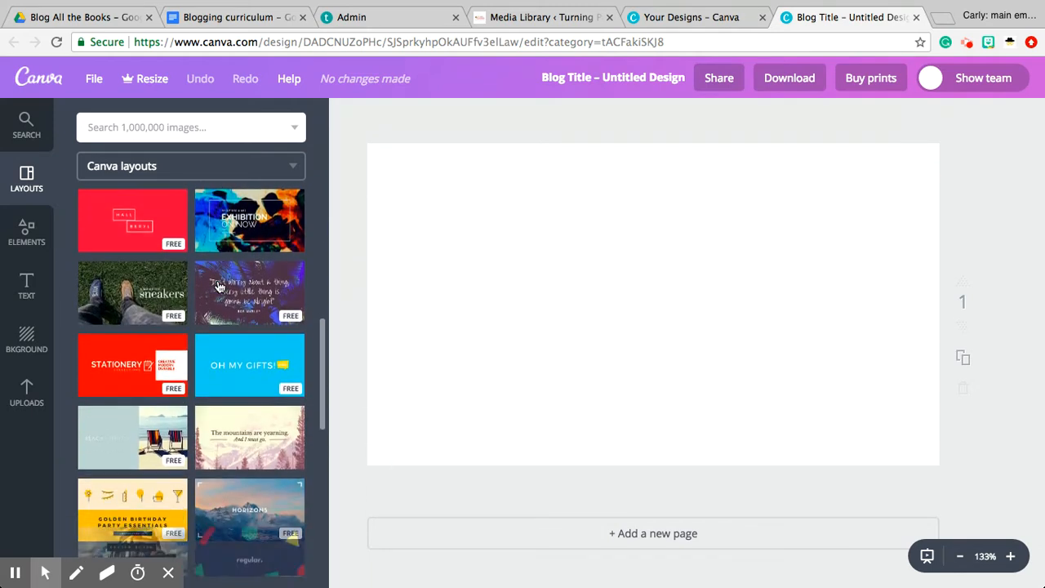
scroll(219, 287, down, 1)
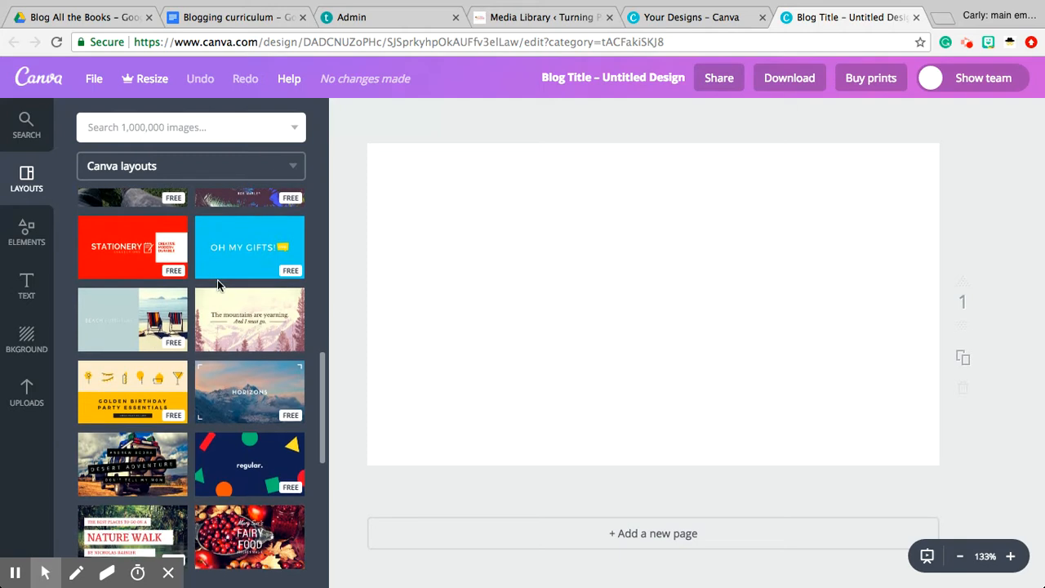
scroll(219, 287, down, 2)
scroll(219, 287, down, 1)
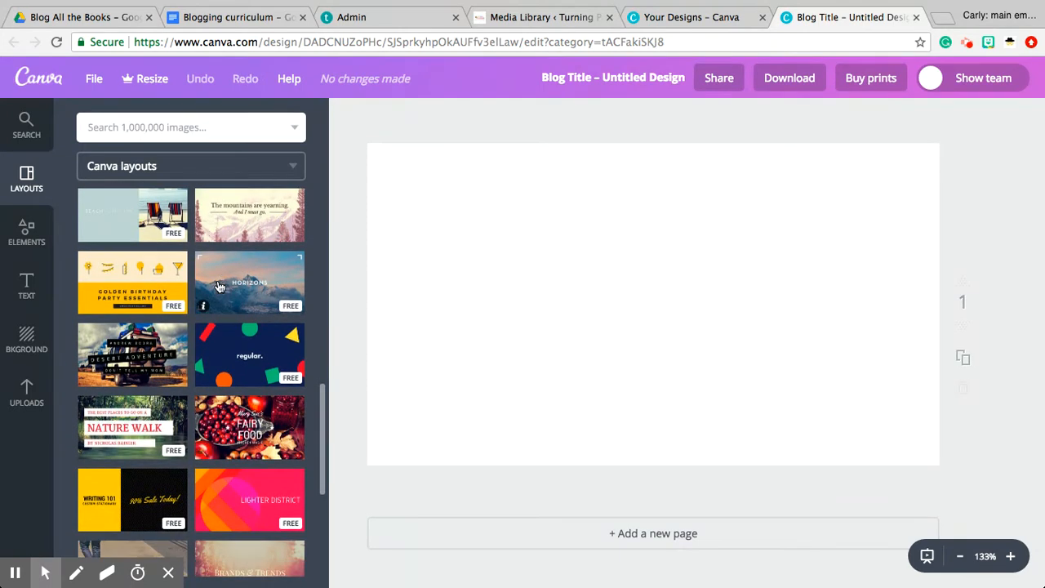
scroll(219, 286, down, 3)
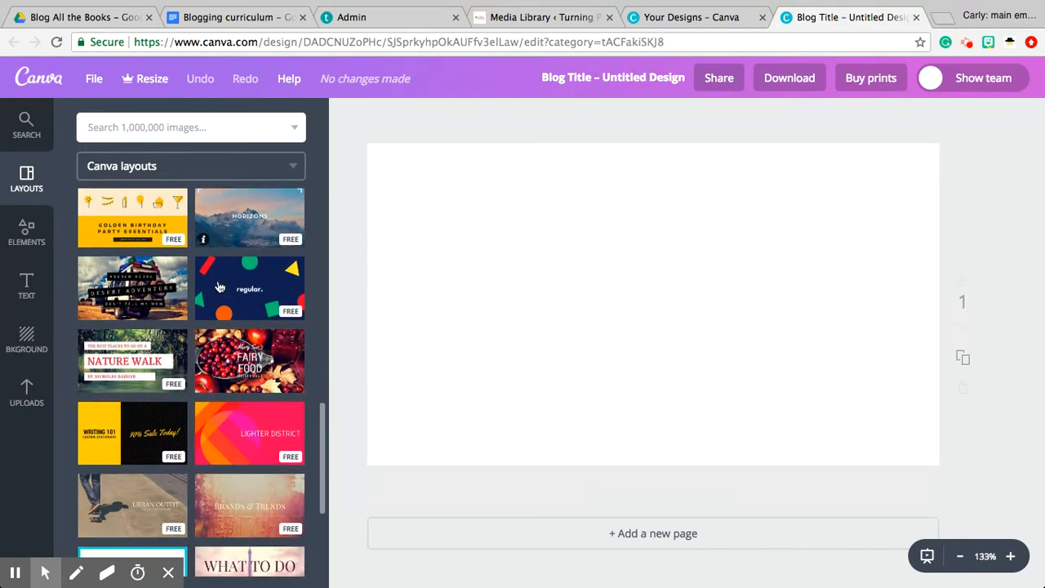
scroll(219, 287, down, 5)
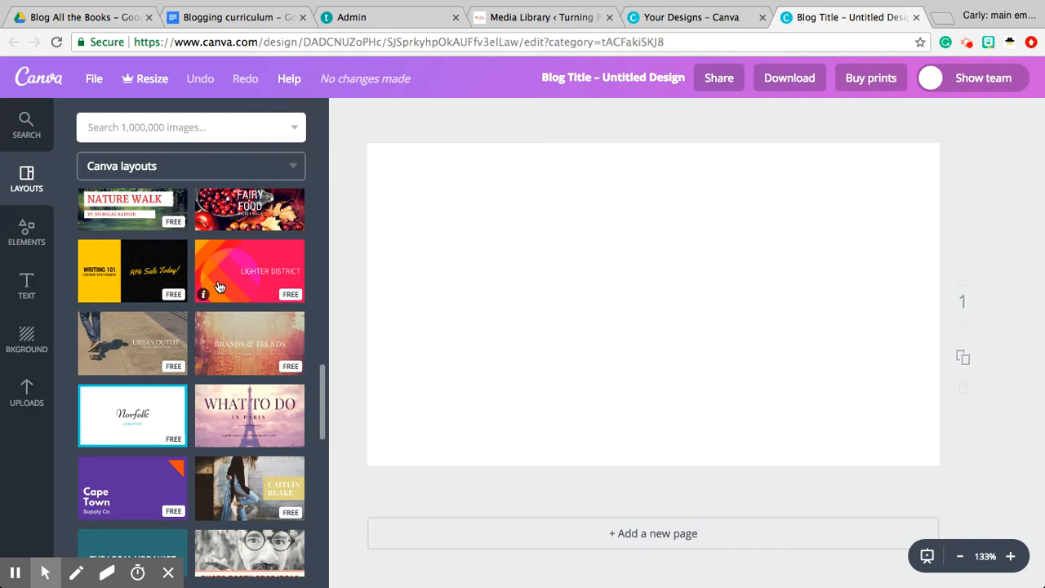
scroll(219, 287, down, 5)
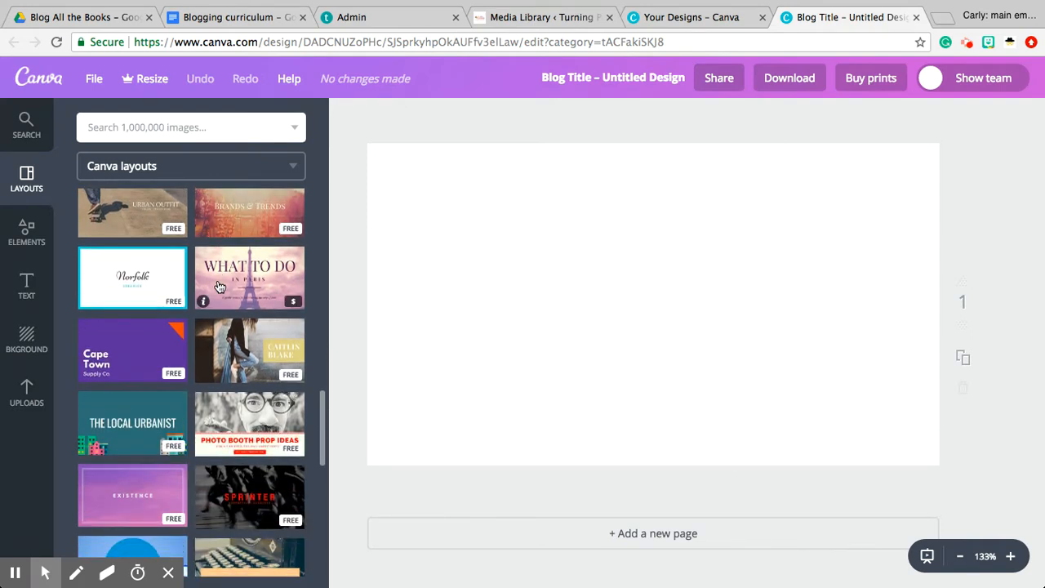
scroll(219, 287, down, 4)
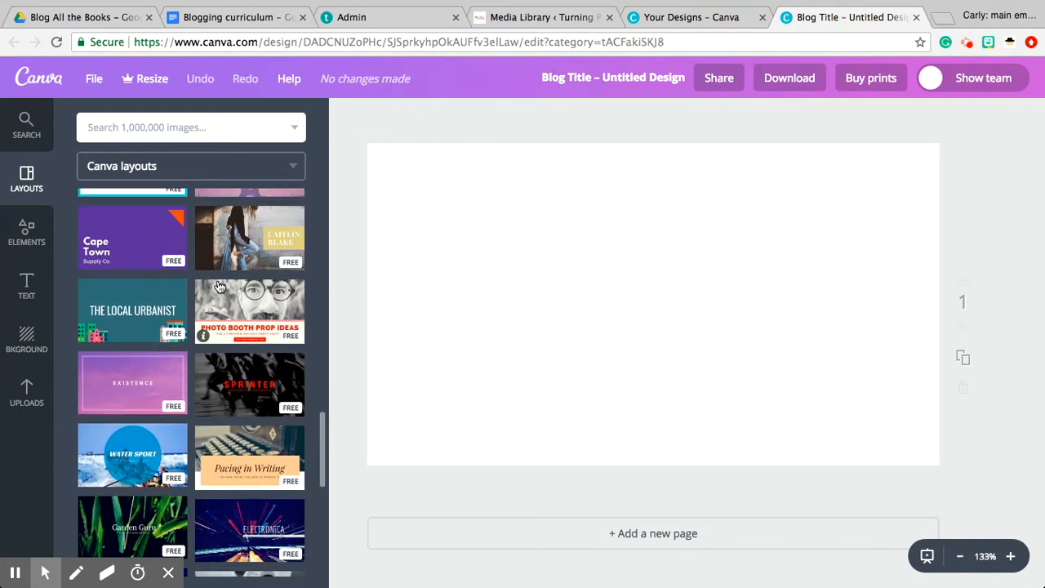
scroll(219, 286, down, 5)
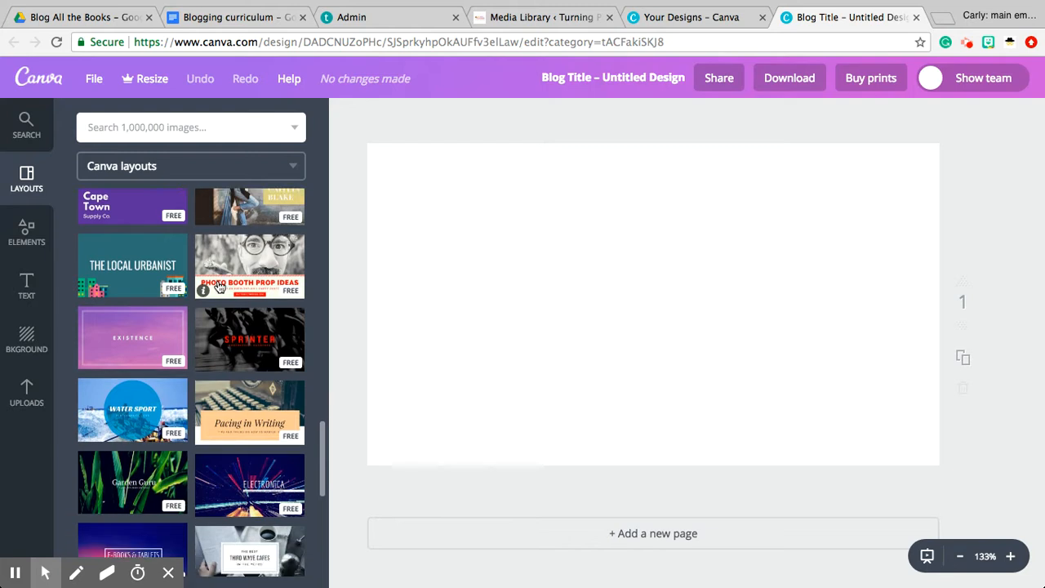
scroll(219, 286, down, 1)
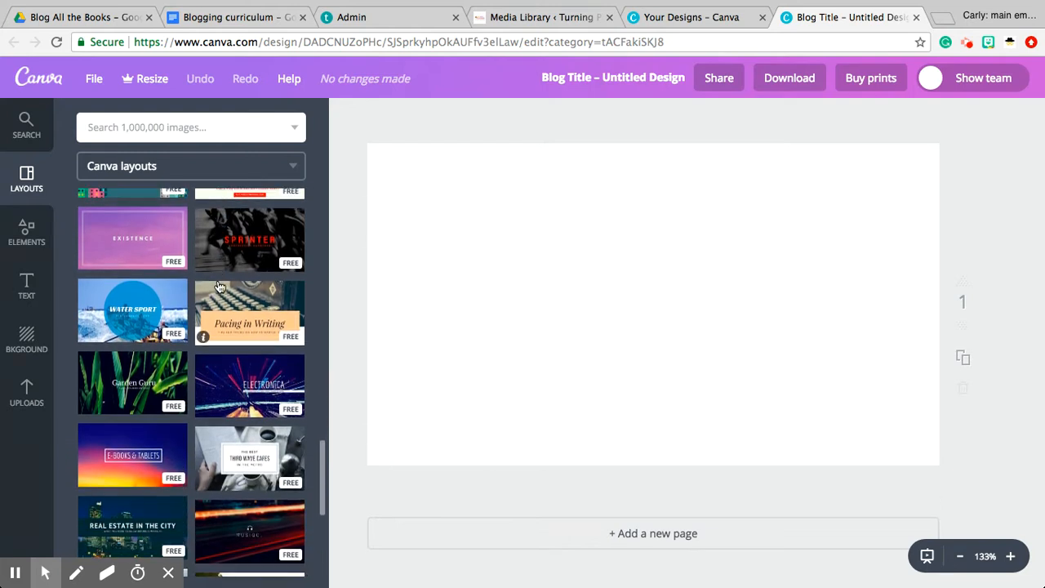
scroll(219, 287, down, 3)
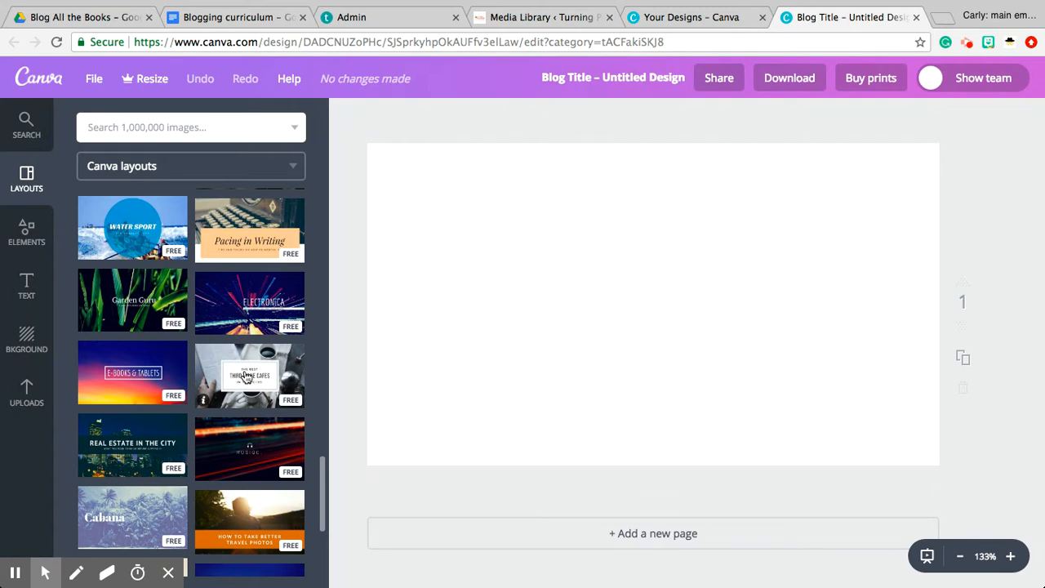
scroll(244, 243, up, 2)
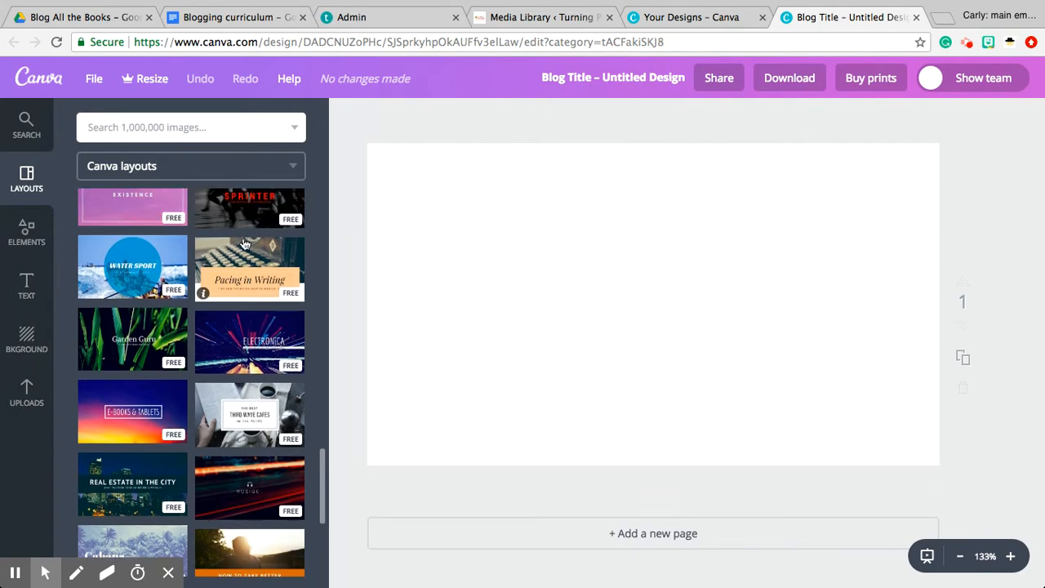
click(242, 274)
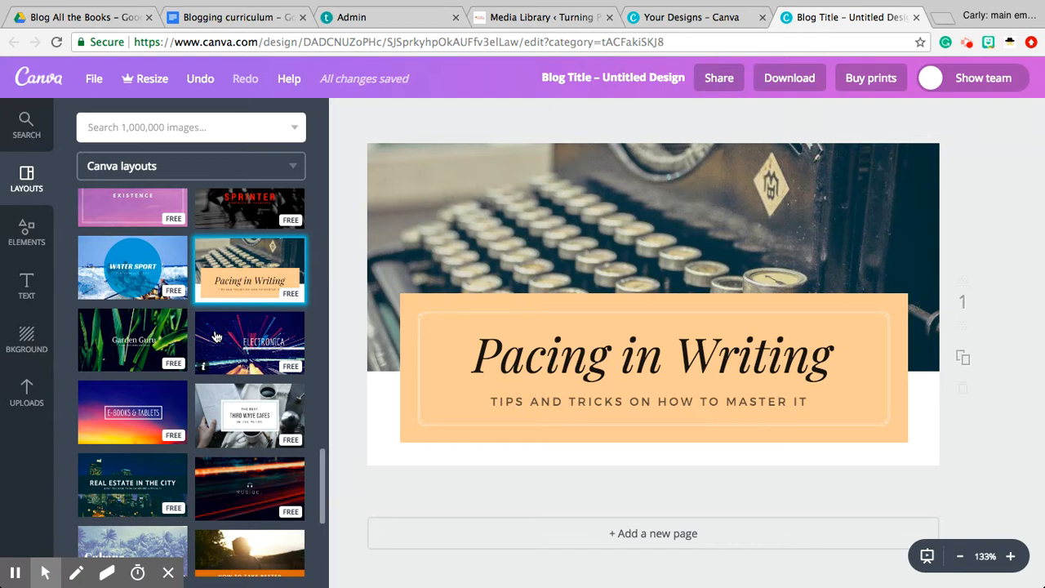
Replace the page's layout with the "Rule 22 Tip your taxi driver if possible" layout
scroll(216, 336, down, 3)
scroll(216, 336, down, 3)
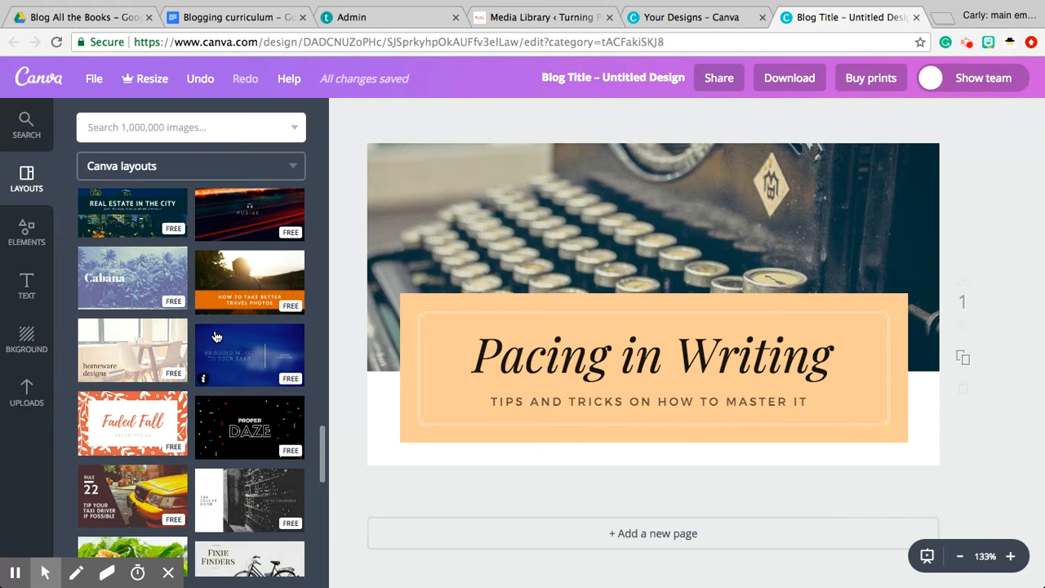
scroll(216, 337, down, 3)
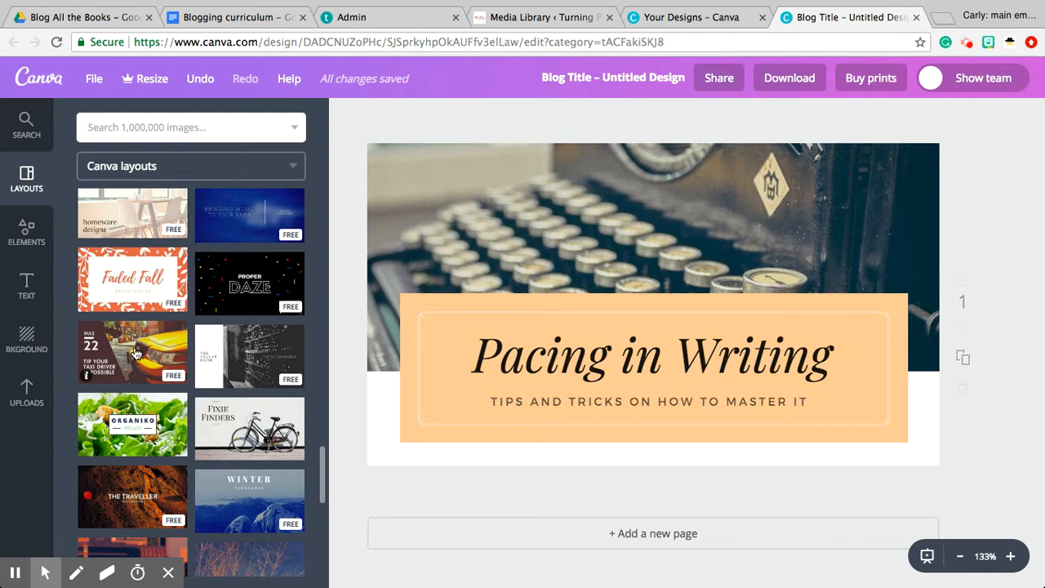
click(136, 353)
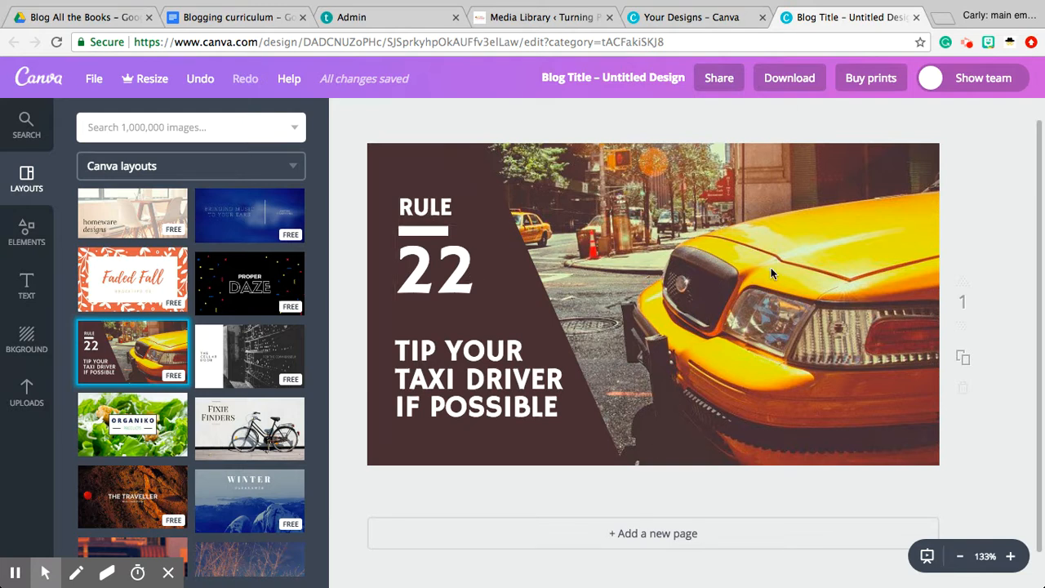
Select the yellow taxi background photo and shrink it slightly
click(843, 234)
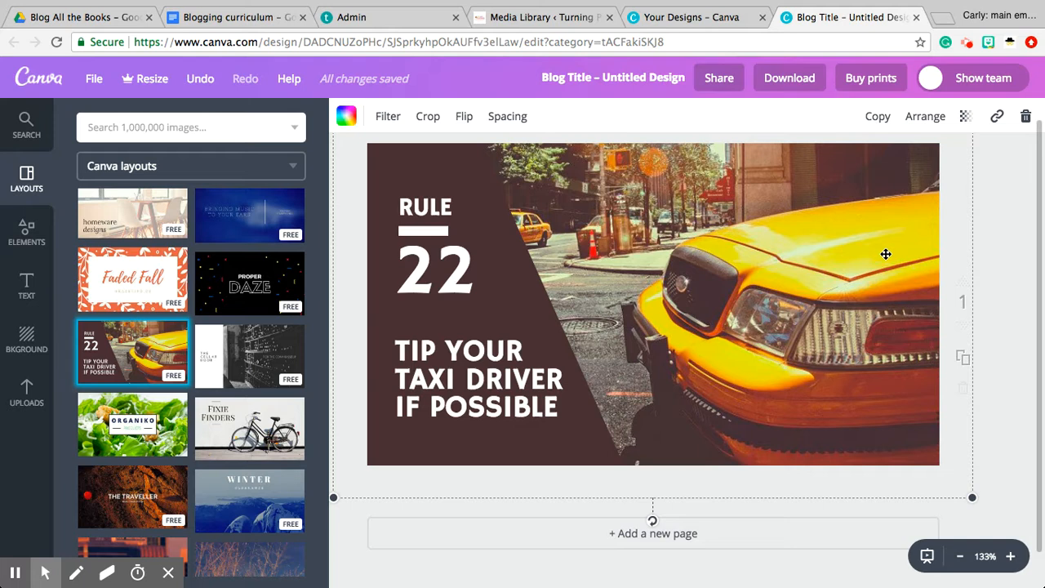
scroll(887, 254, up, 1)
scroll(886, 254, down, 1)
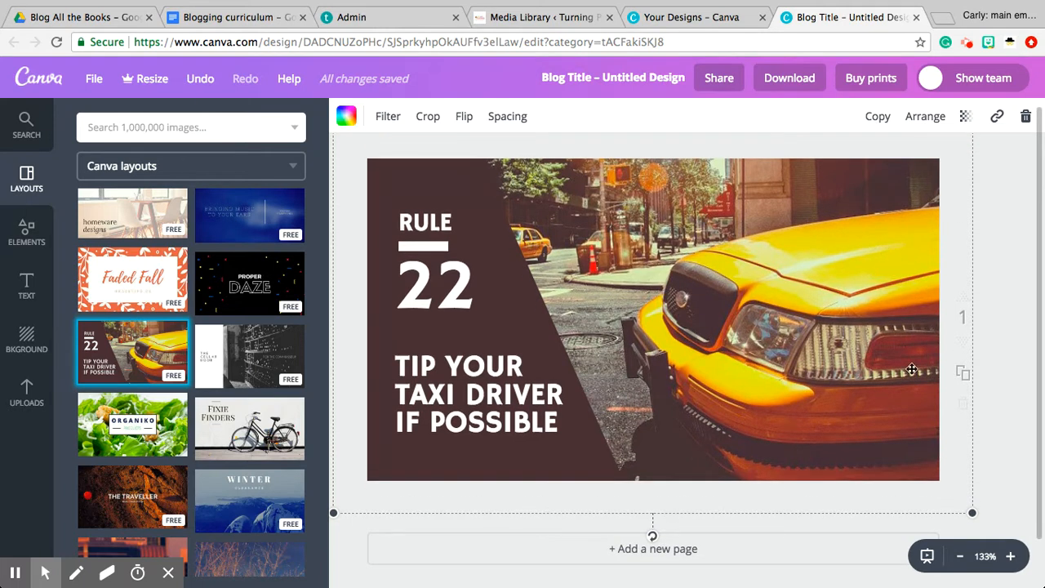
mouse_move(974, 513)
mouse_down()
mouse_move(833, 411)
mouse_move(983, 504)
mouse_move(858, 425)
mouse_move(970, 507)
mouse_up()
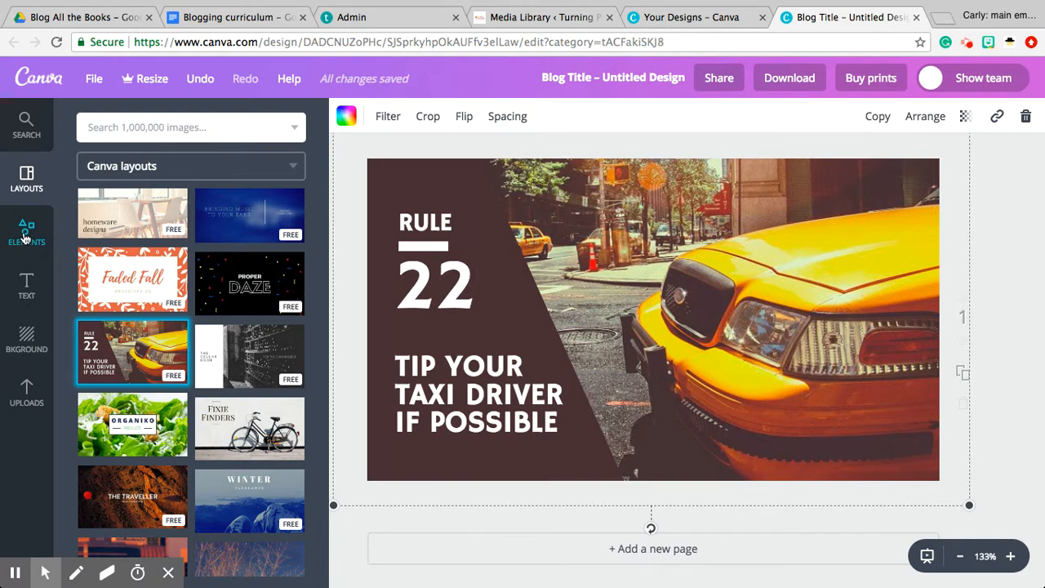
Show the free photos among the elements and search the image library for "book"
click(25, 236)
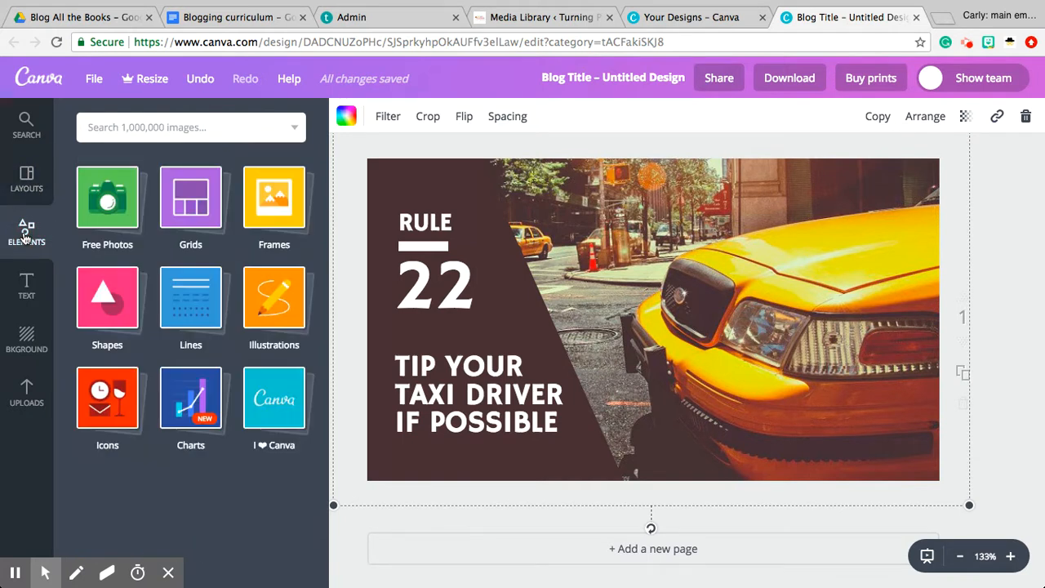
click(102, 205)
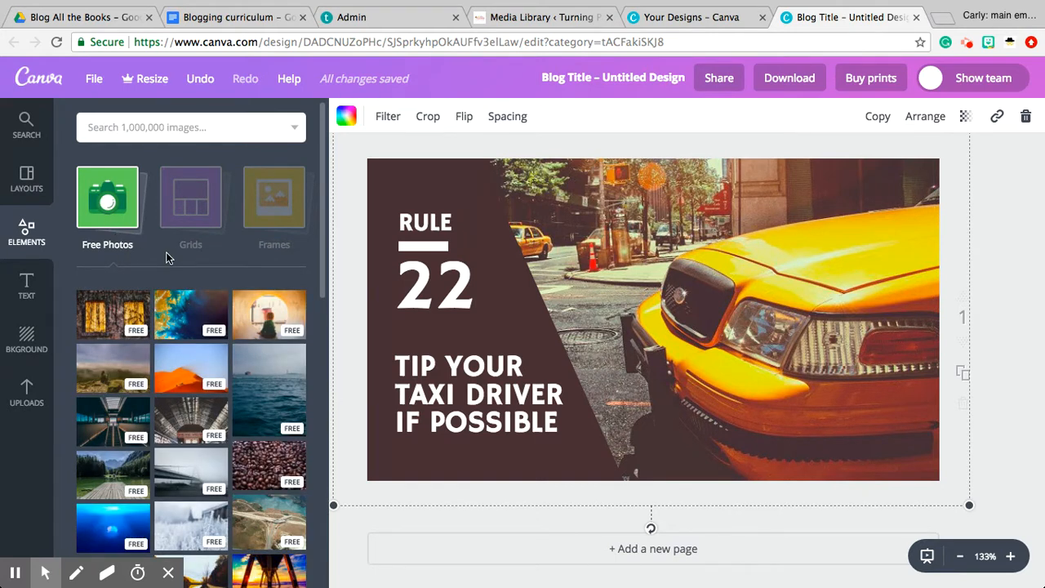
click(204, 127)
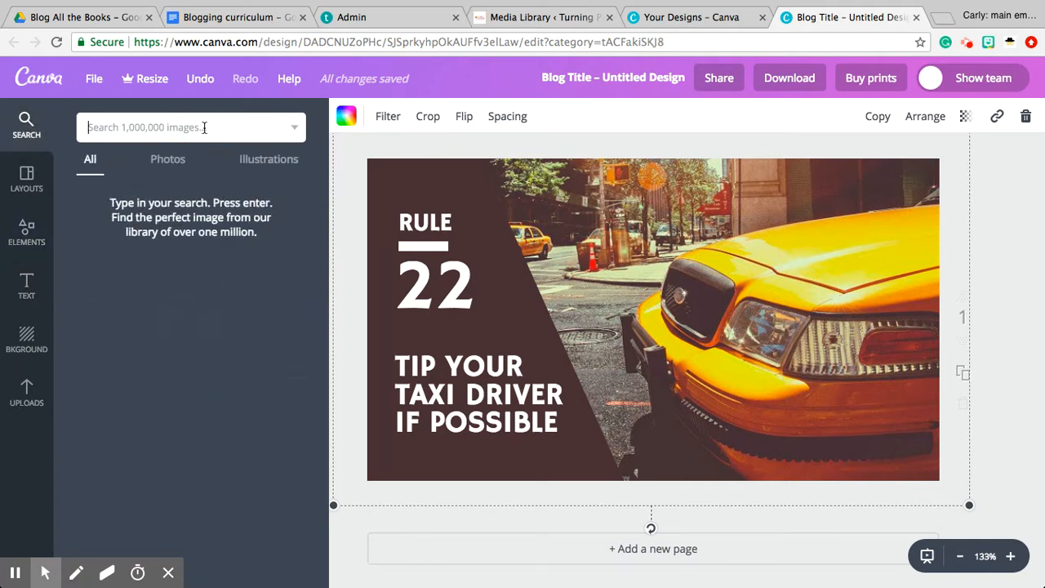
text(book)
key(Return)
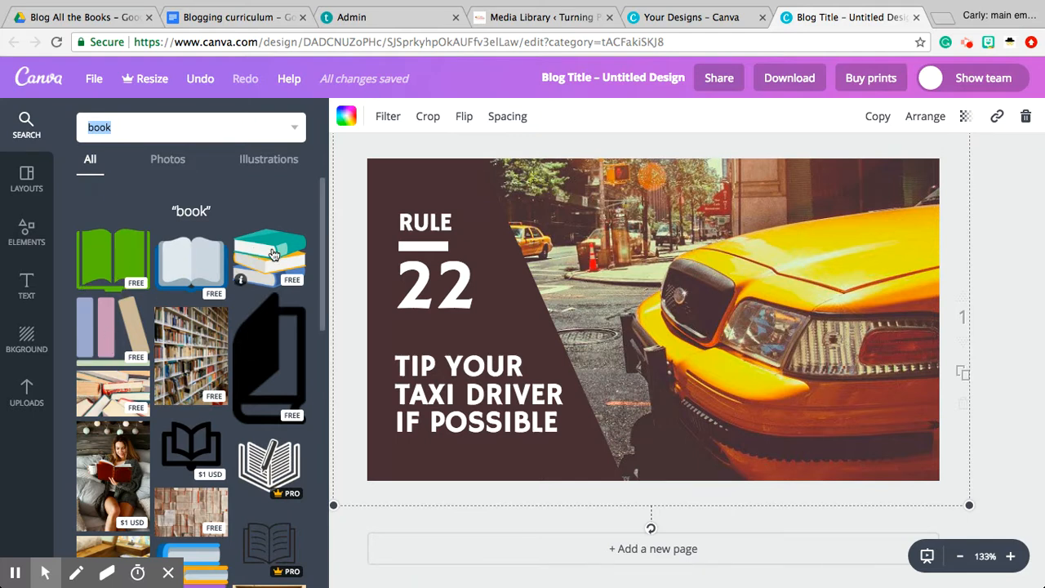
Filter the "book" results to photos and replace the taxi picture with the free photo of colourful old books on a wooden shelf
click(285, 167)
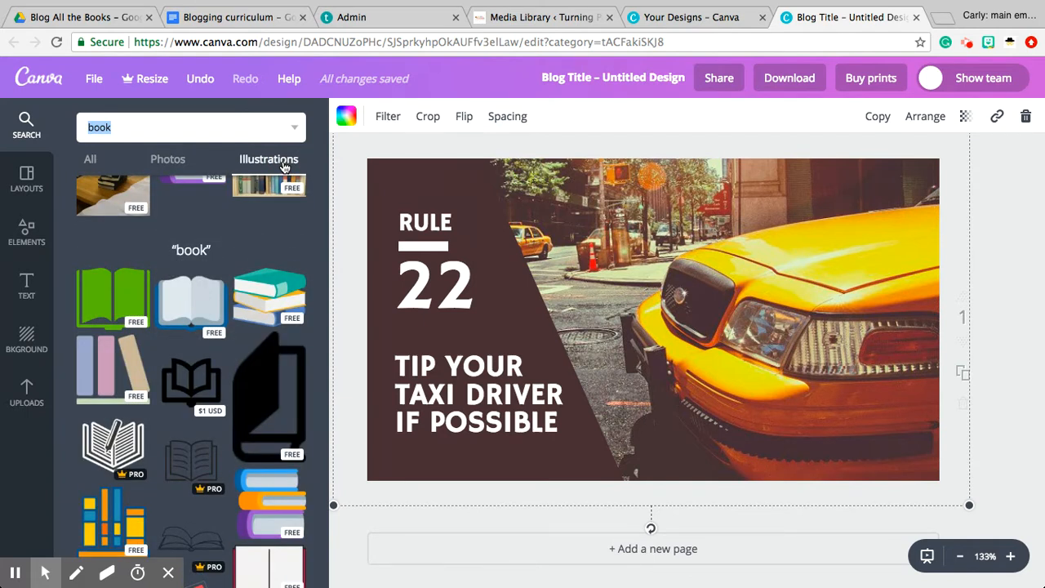
click(174, 162)
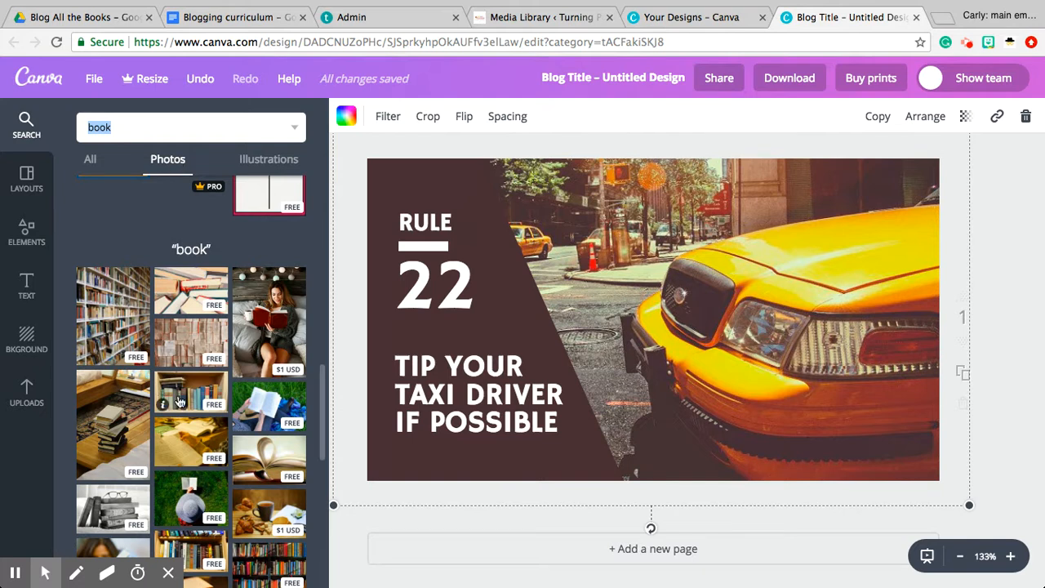
drag(182, 400, 719, 339)
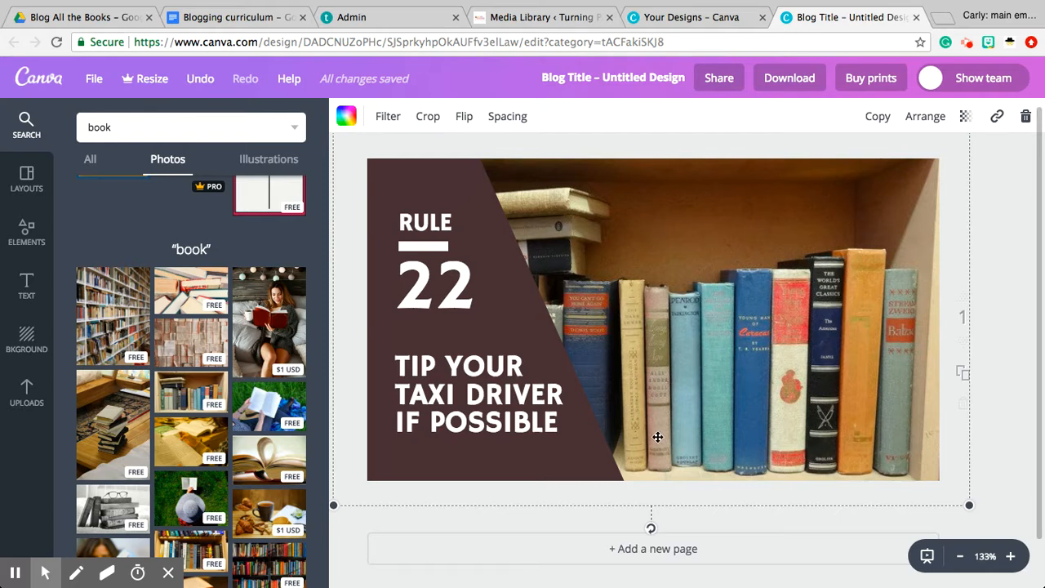
Enlarge the bookshelf background photo and reposition it so the book spines fill the page beside the slanted panel
scroll(655, 443, up, 1)
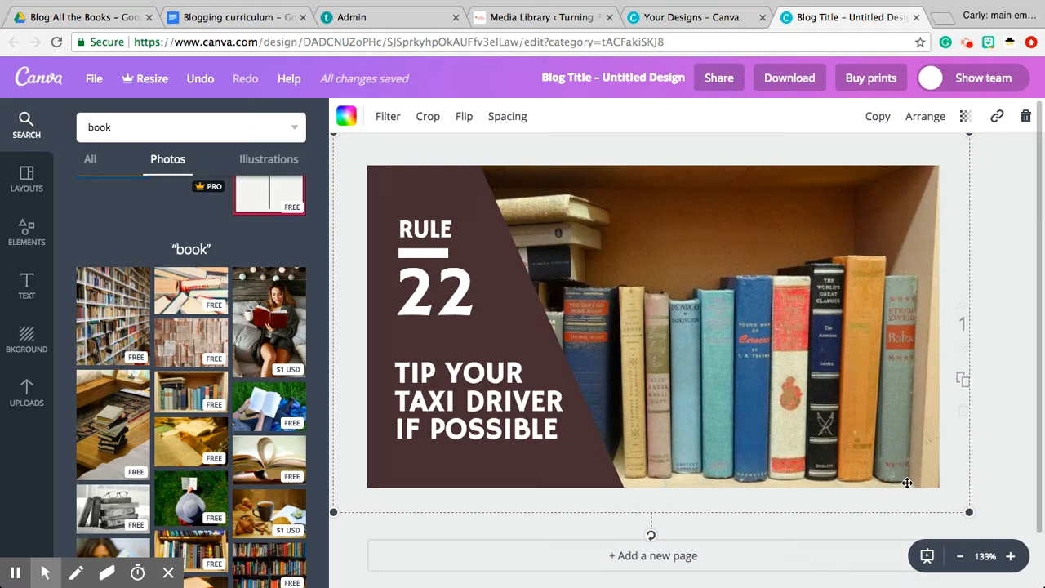
drag(962, 509, 1012, 567)
drag(773, 425, 753, 337)
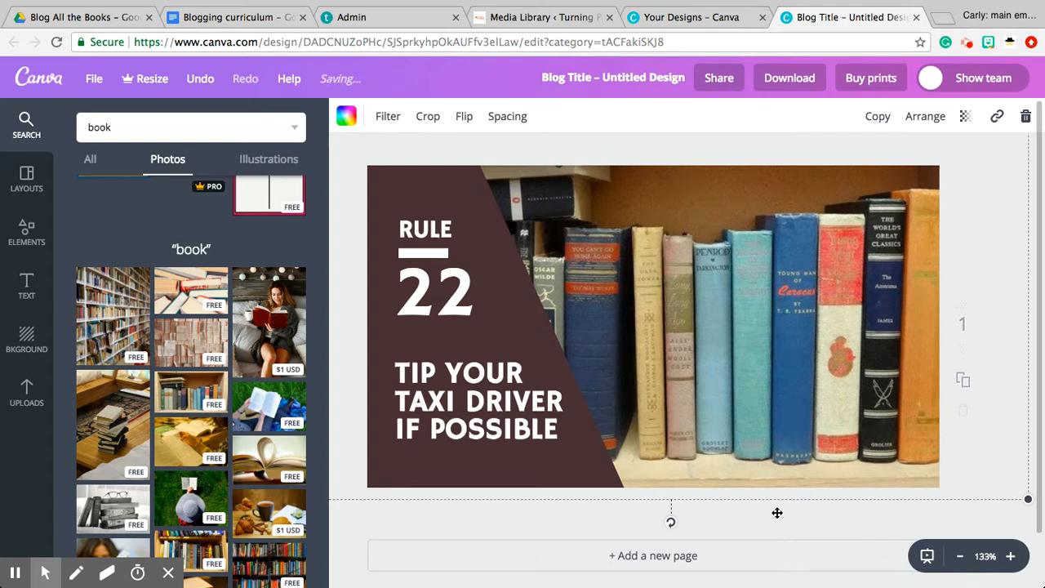
Recolour the dark brown slanted panel with the bright cyan from the default palette
click(509, 287)
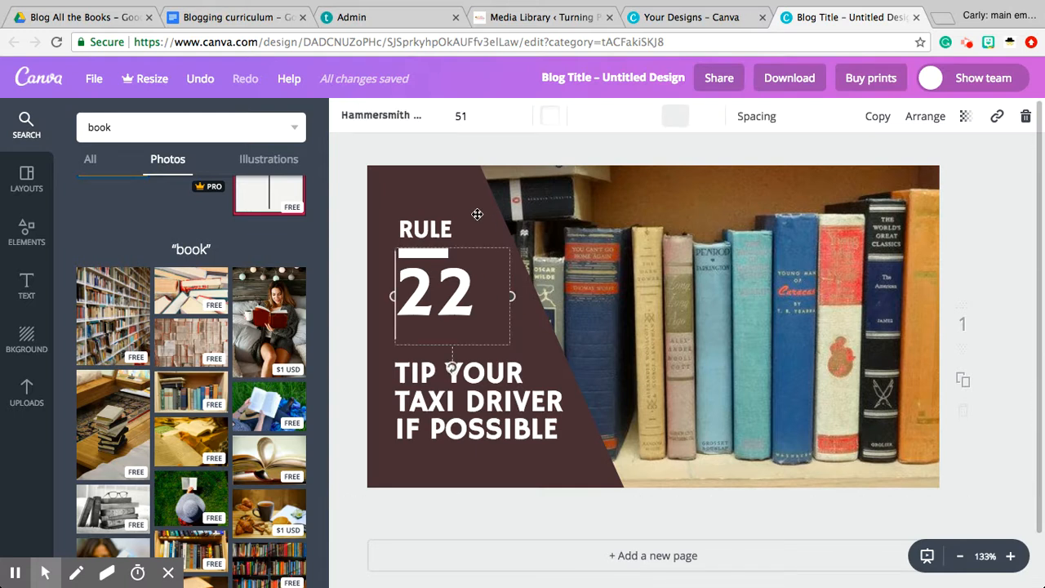
click(461, 191)
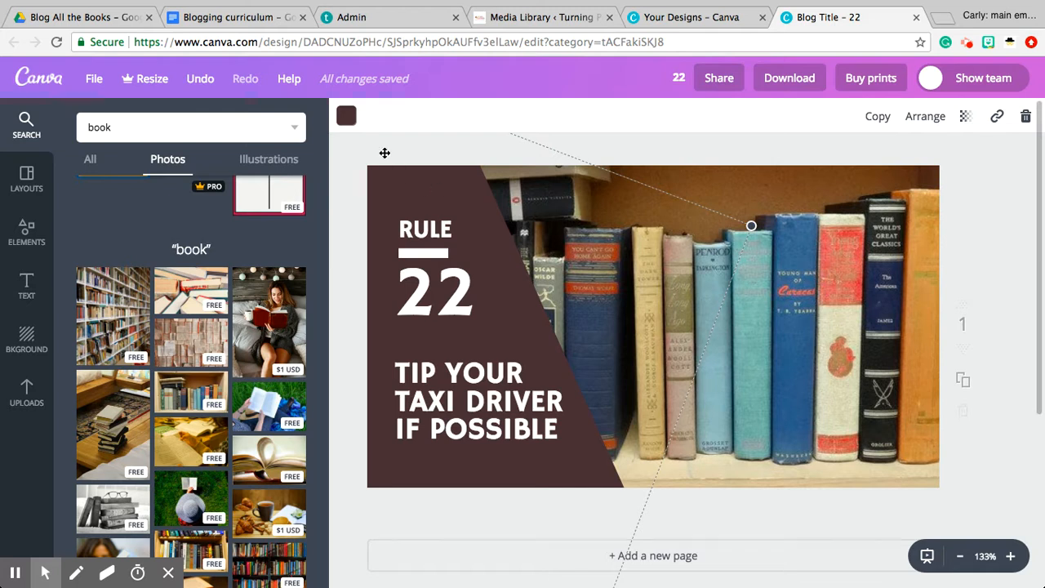
click(347, 117)
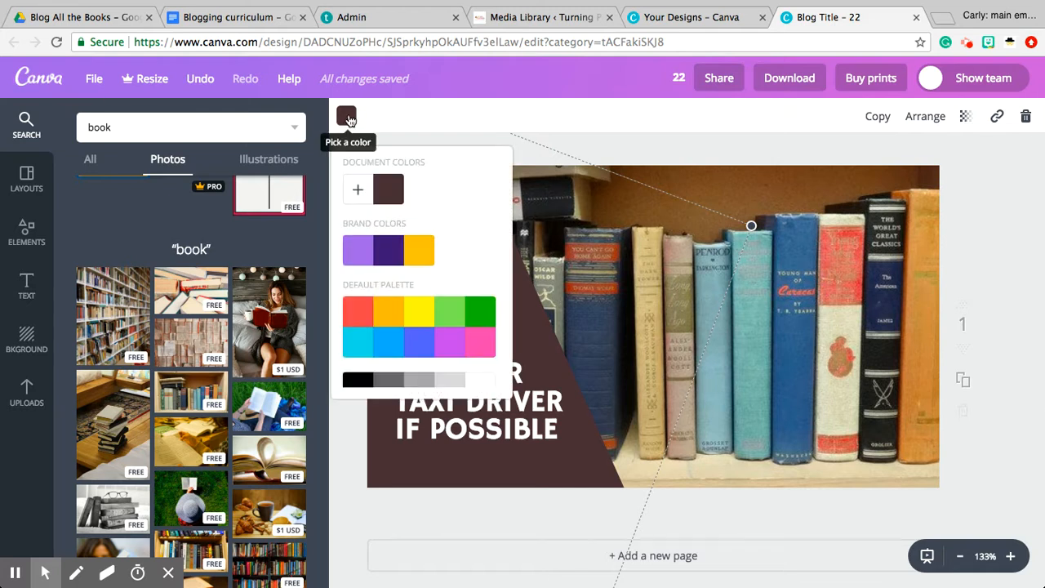
scroll(447, 237, down, 1)
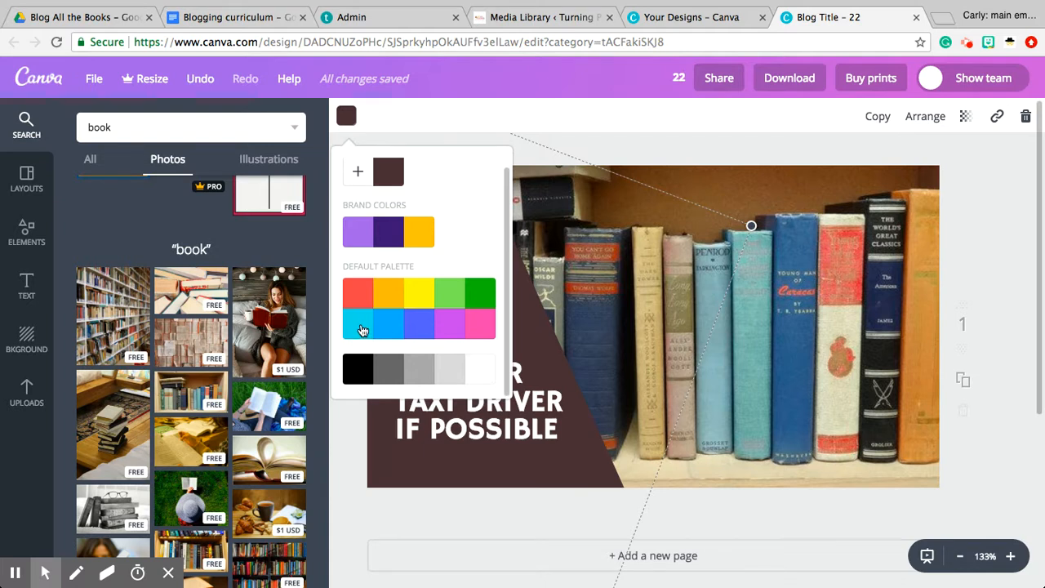
click(362, 329)
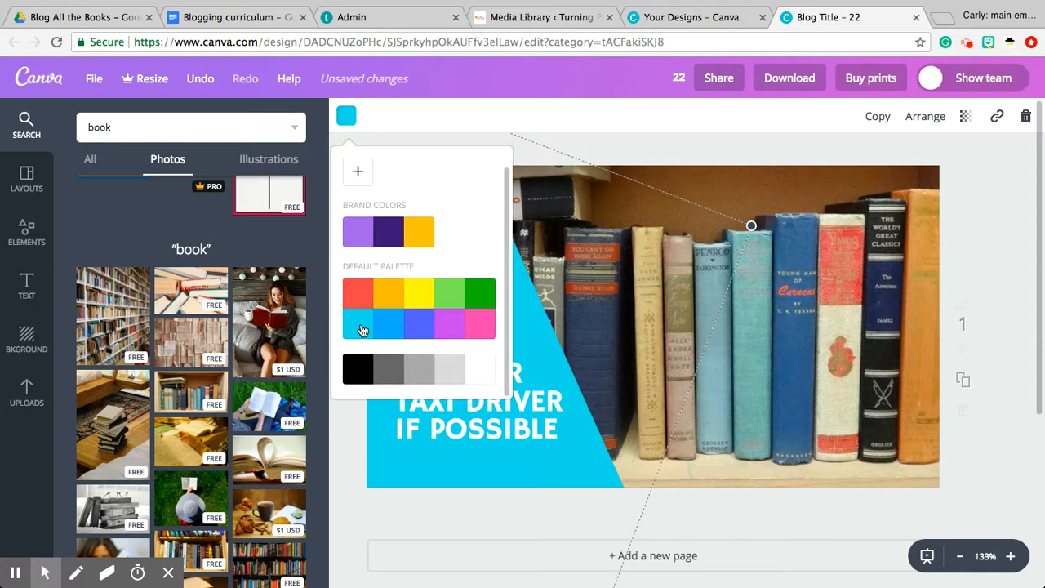
Darken the slanted panel's cyan to a custom teal with colour code 37afba
click(358, 173)
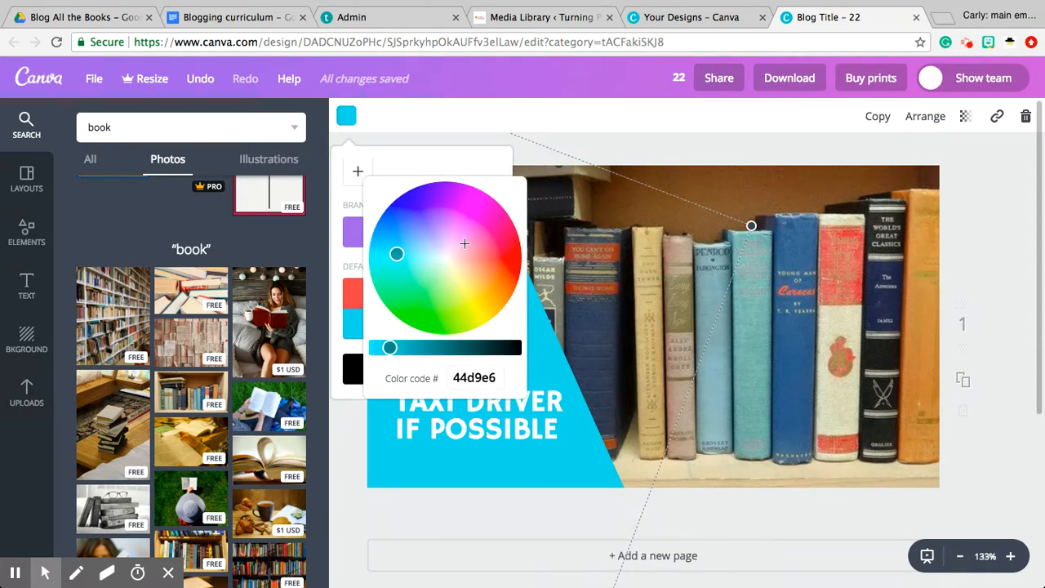
click(390, 348)
drag(390, 348, 414, 347)
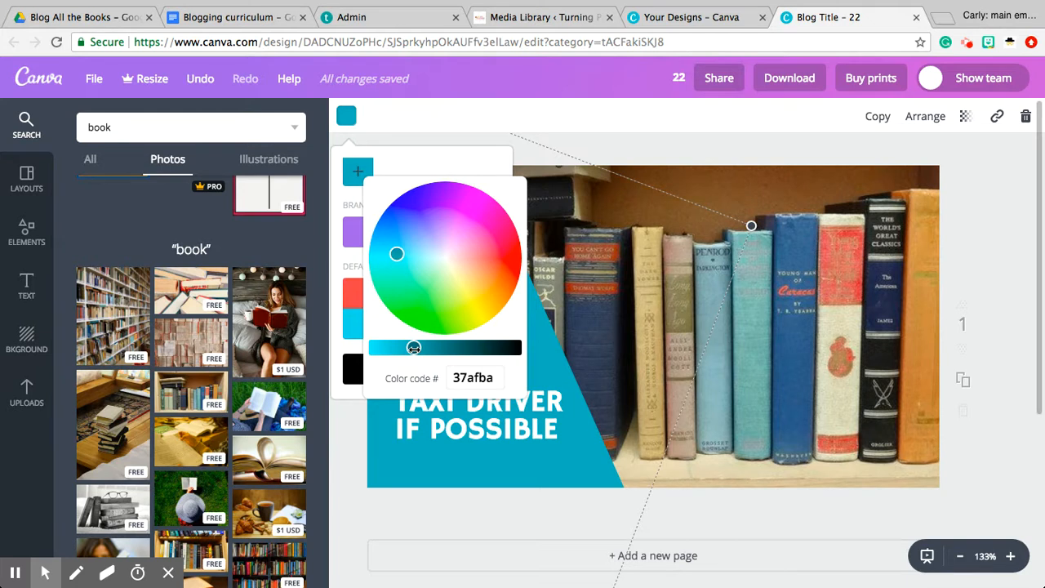
click(725, 442)
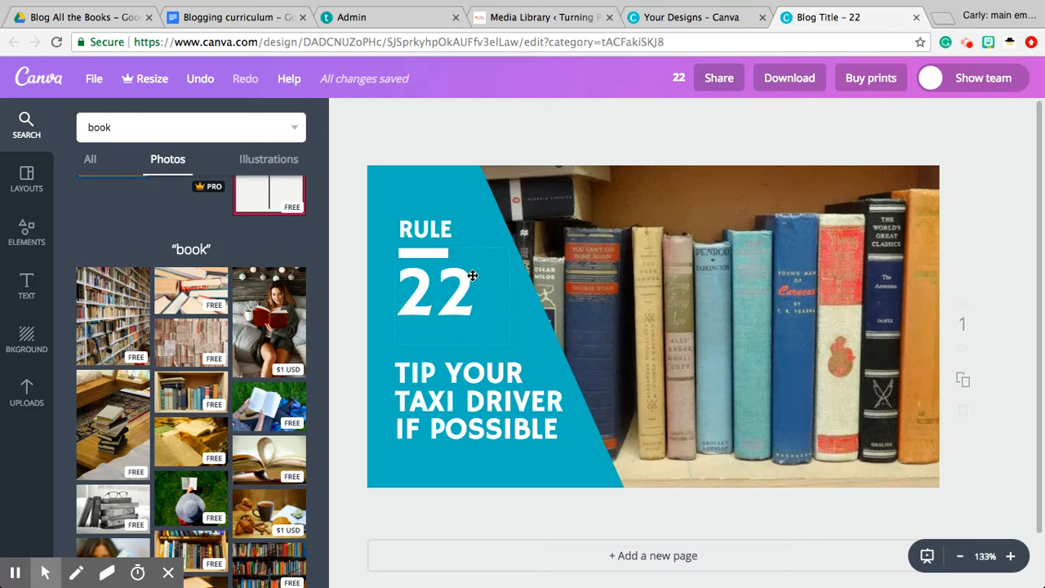
Delete the "RULE" text and change the large number 22 to 10
click(432, 236)
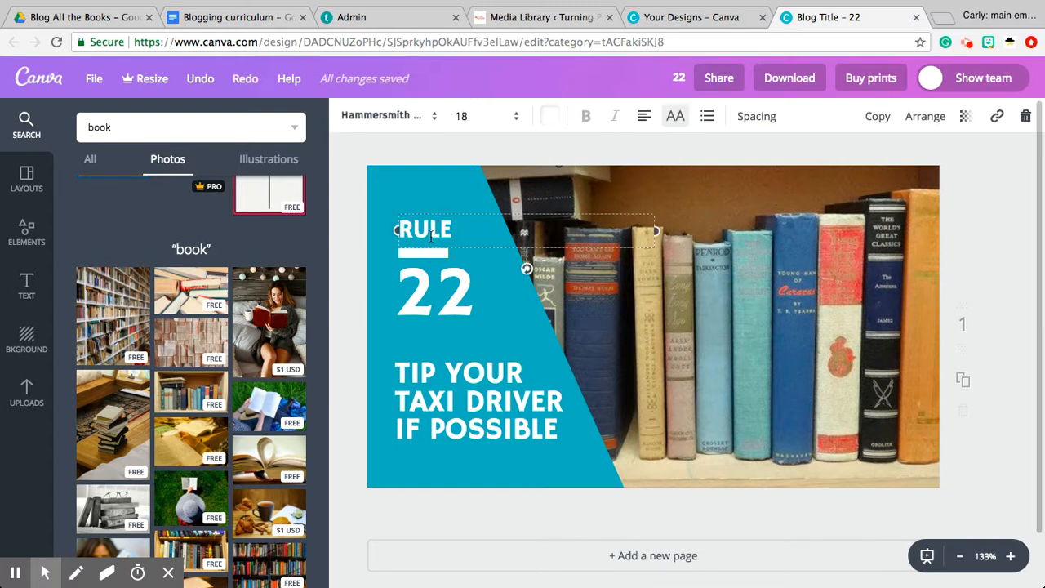
click(1025, 117)
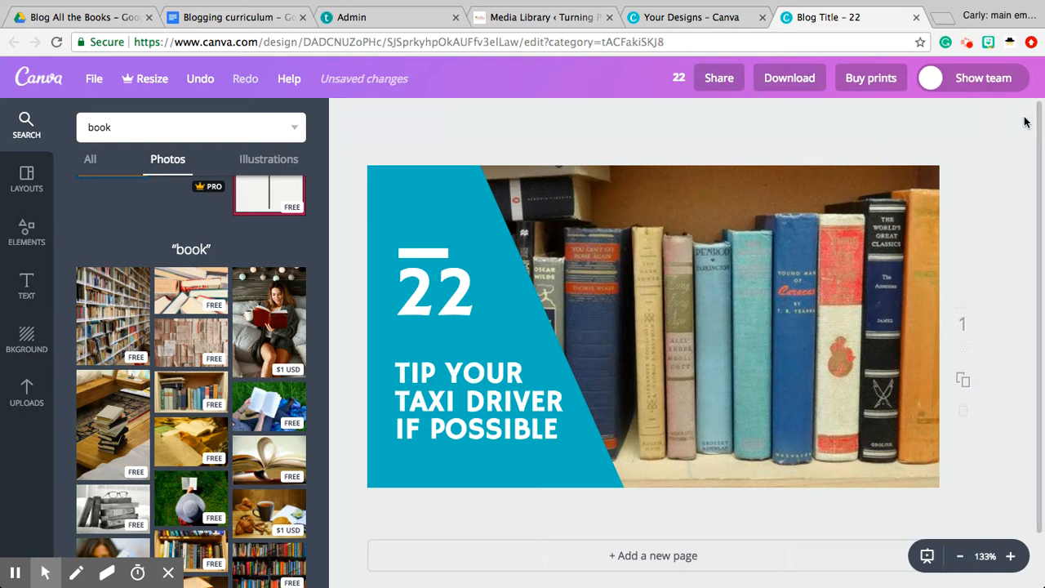
click(444, 292)
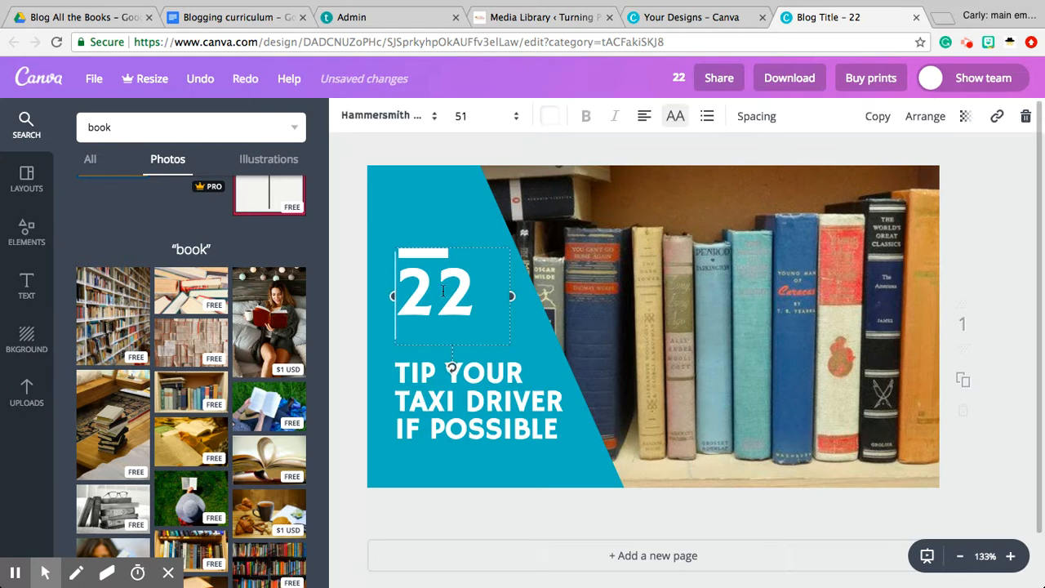
click(473, 294)
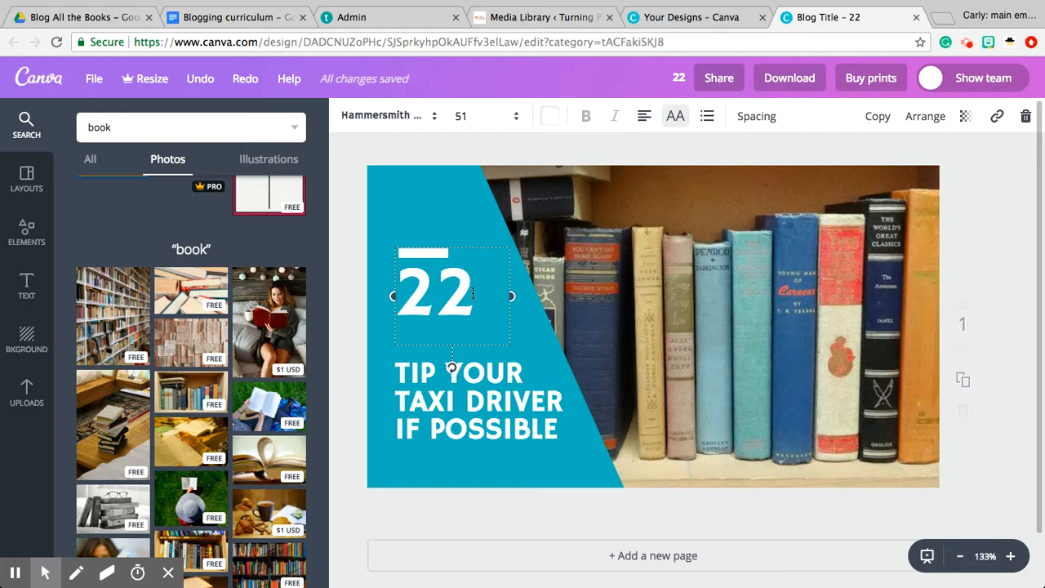
key(BackSpace)
key(BackSpace)
text(10)
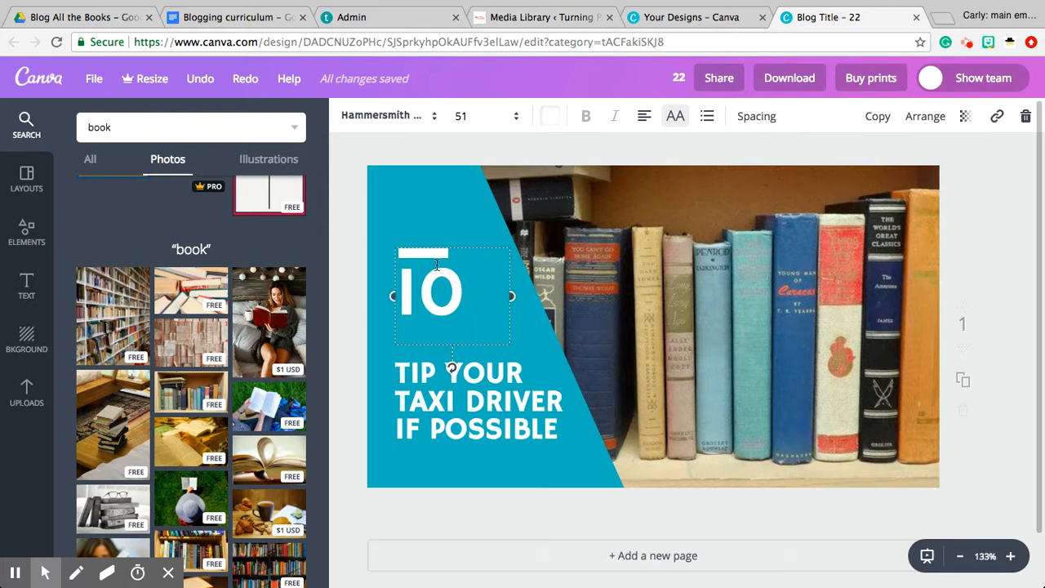
Nudge the "Tip your taxi driver if possible" text slightly down and move the number 10 above the white line
click(420, 367)
mouse_move(420, 368)
mouse_down()
mouse_move(420, 341)
mouse_move(418, 371)
mouse_up()
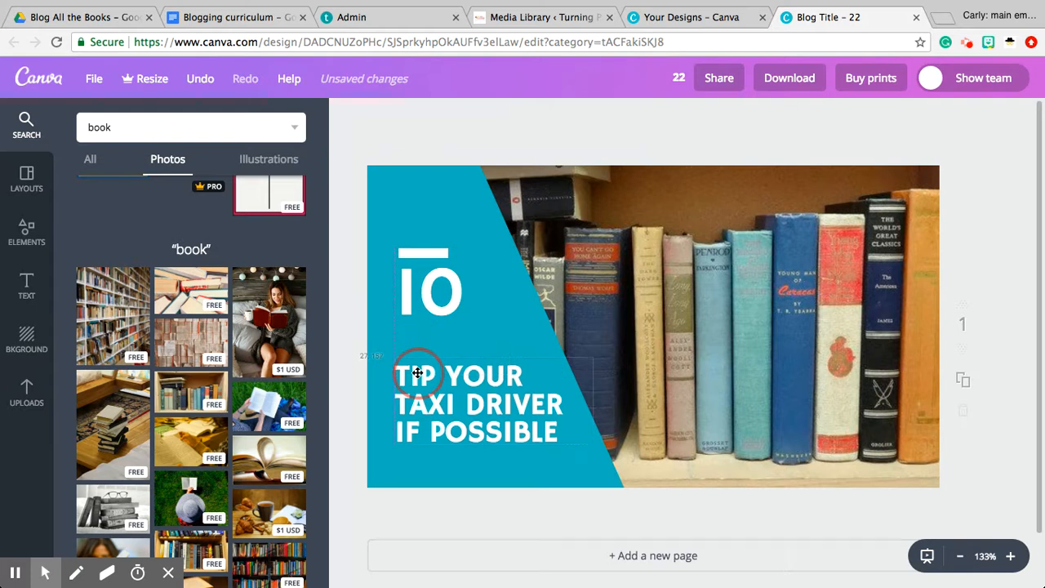
click(418, 288)
drag(392, 270, 385, 196)
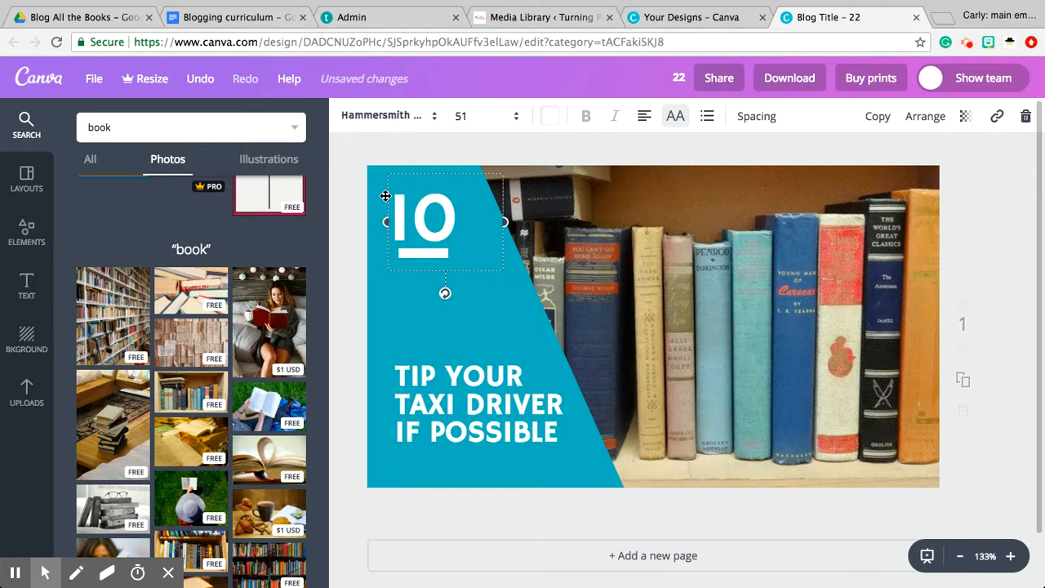
key(Right)
key(Right)
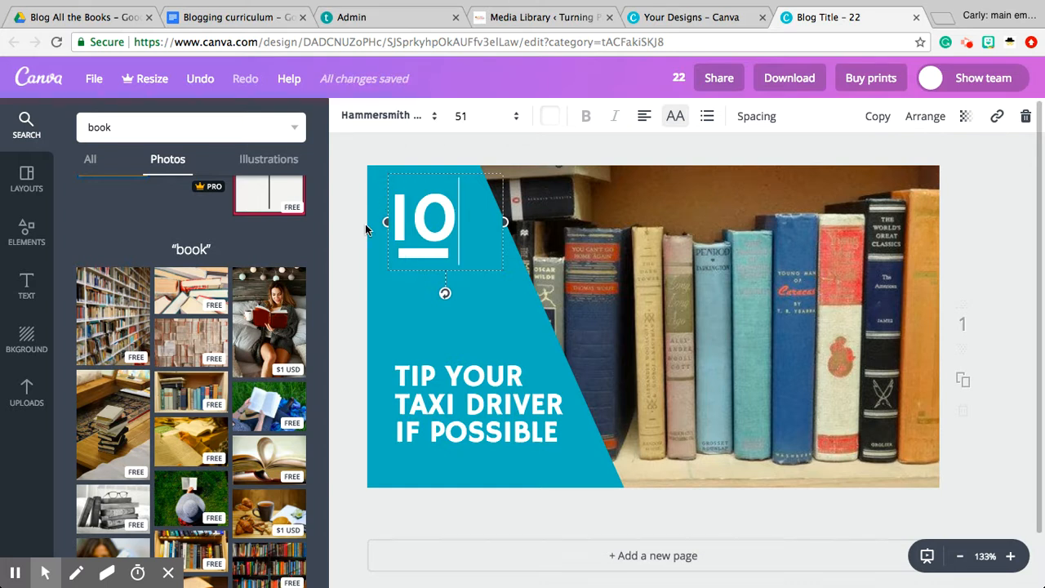
Shift the teal slanted panel slightly to the right and open the number 10 for text editing
click(479, 292)
mouse_move(479, 291)
mouse_down()
mouse_move(457, 287)
mouse_move(454, 306)
mouse_move(493, 291)
mouse_up()
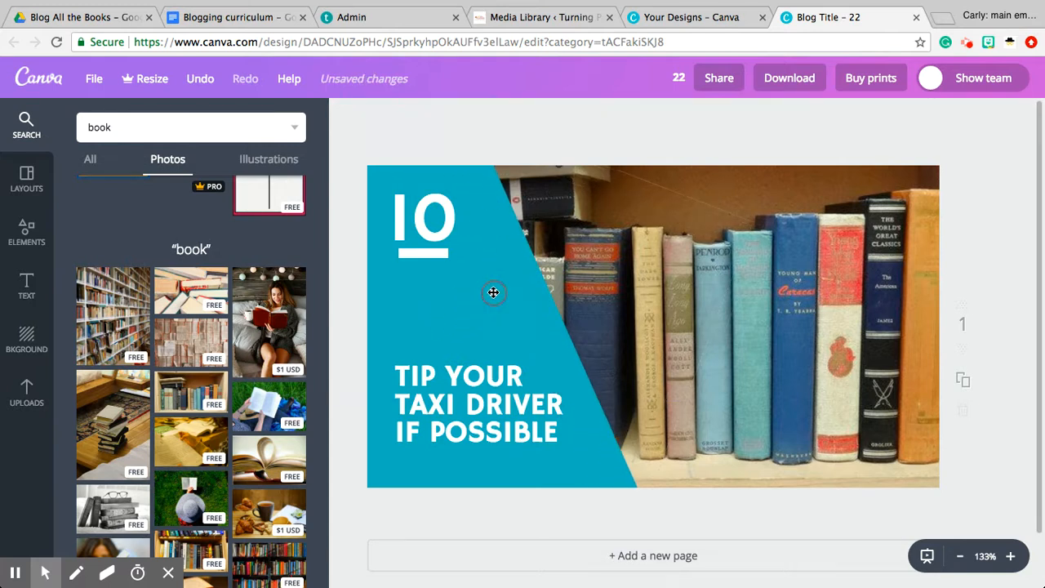
click(438, 221)
click(437, 221)
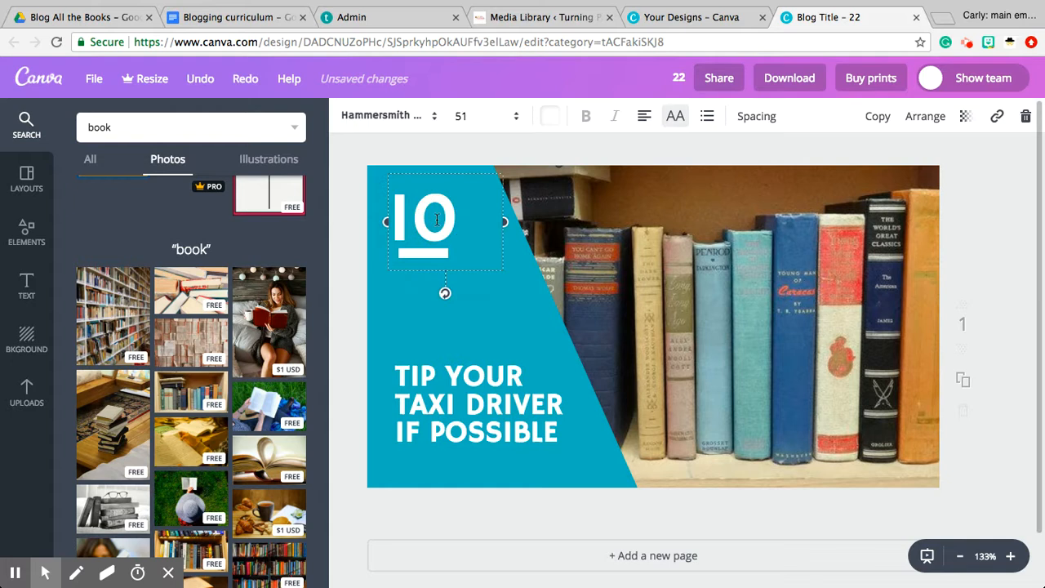